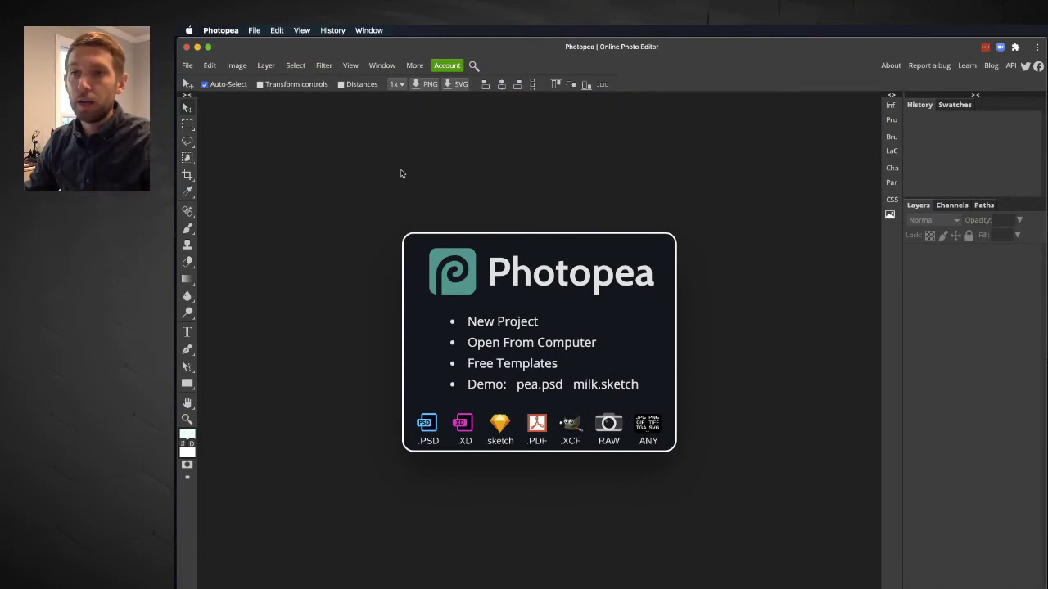
Step: Create a new project 400 px wide and 400 px high with a white background
click(514, 327)
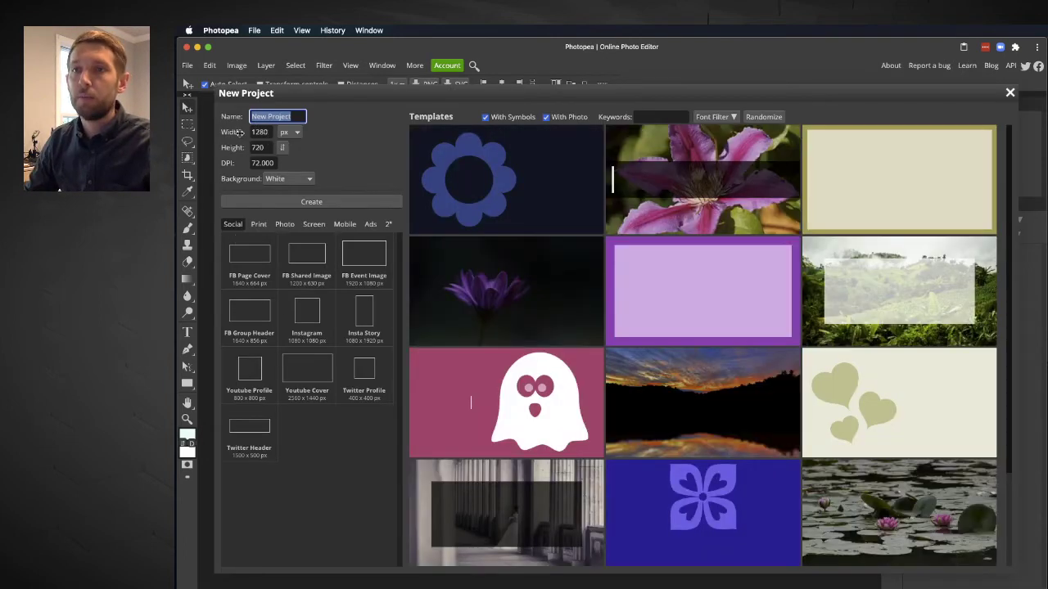
click(259, 132)
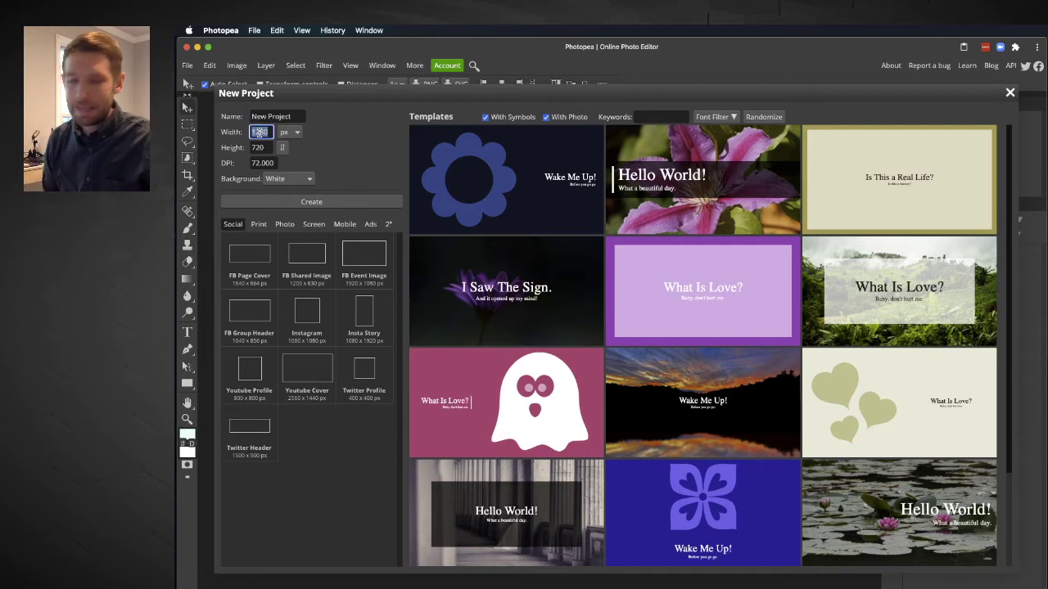
text(400)
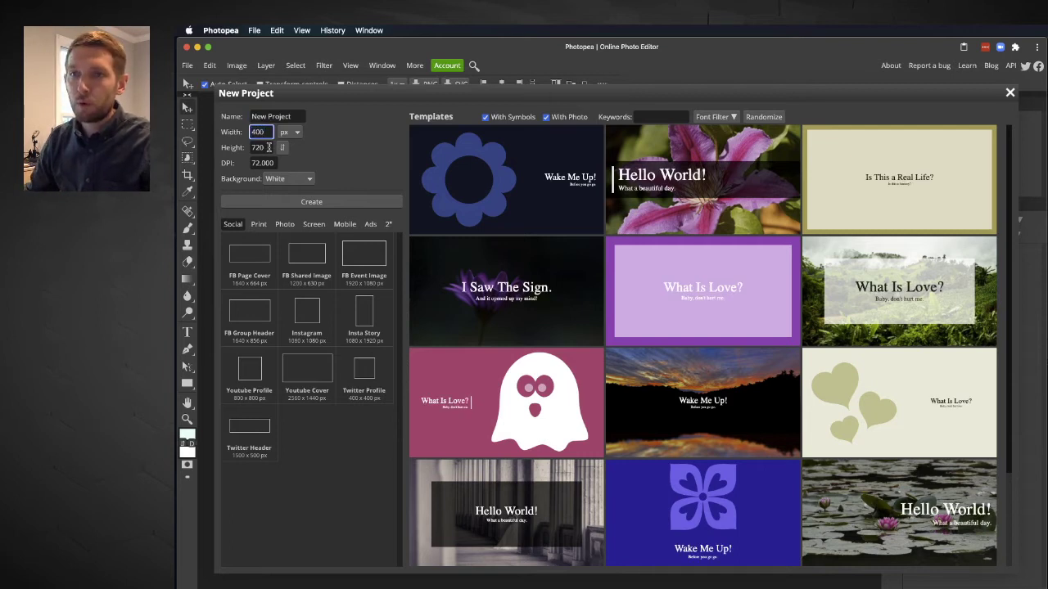
click(260, 148)
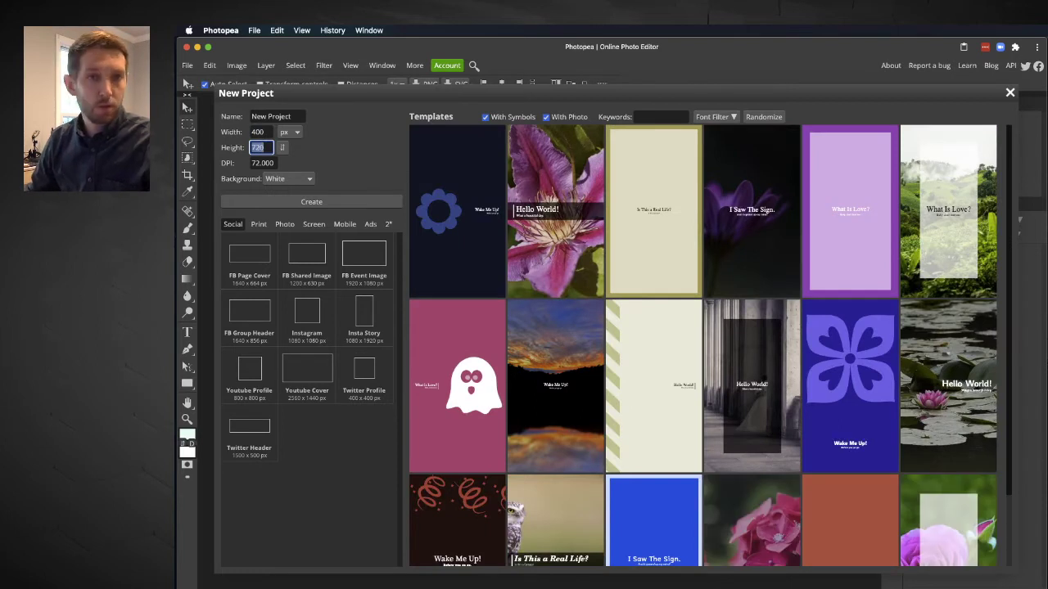
text(400)
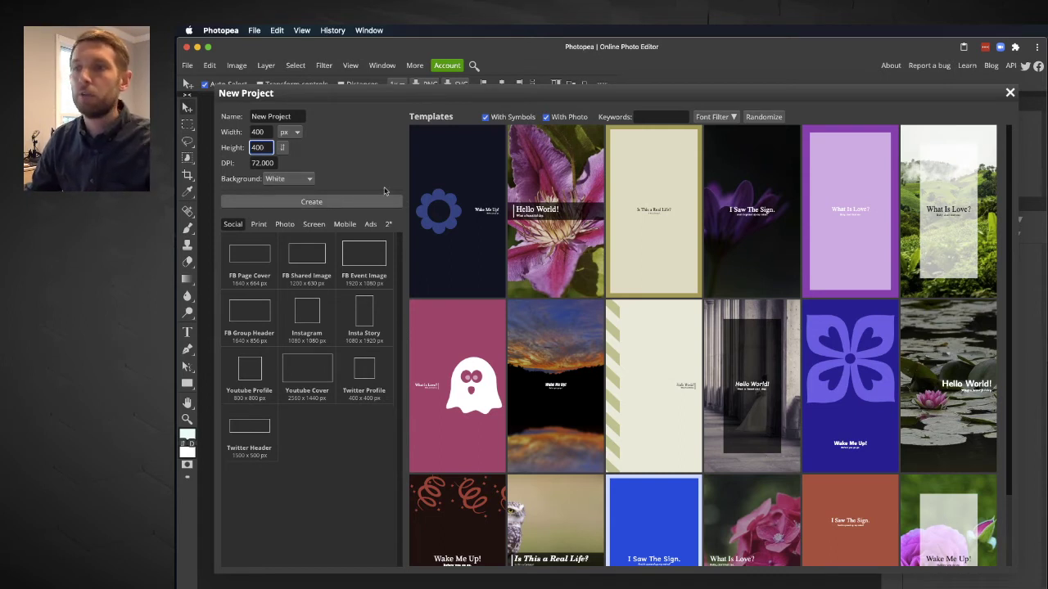
click(320, 204)
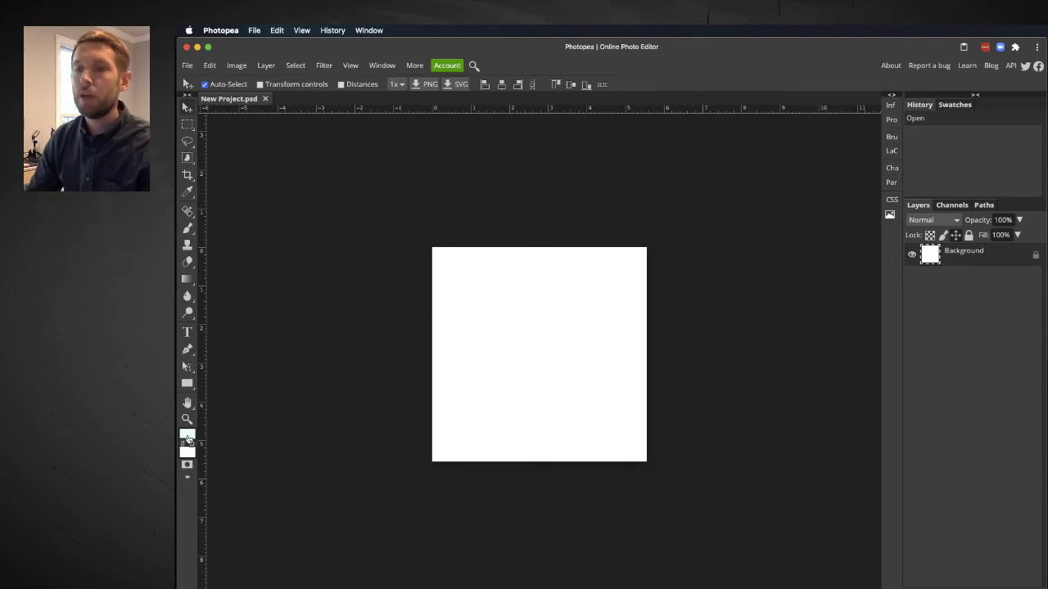
Step: Set the foreground colour to dark navy blue, hex 181837
click(188, 436)
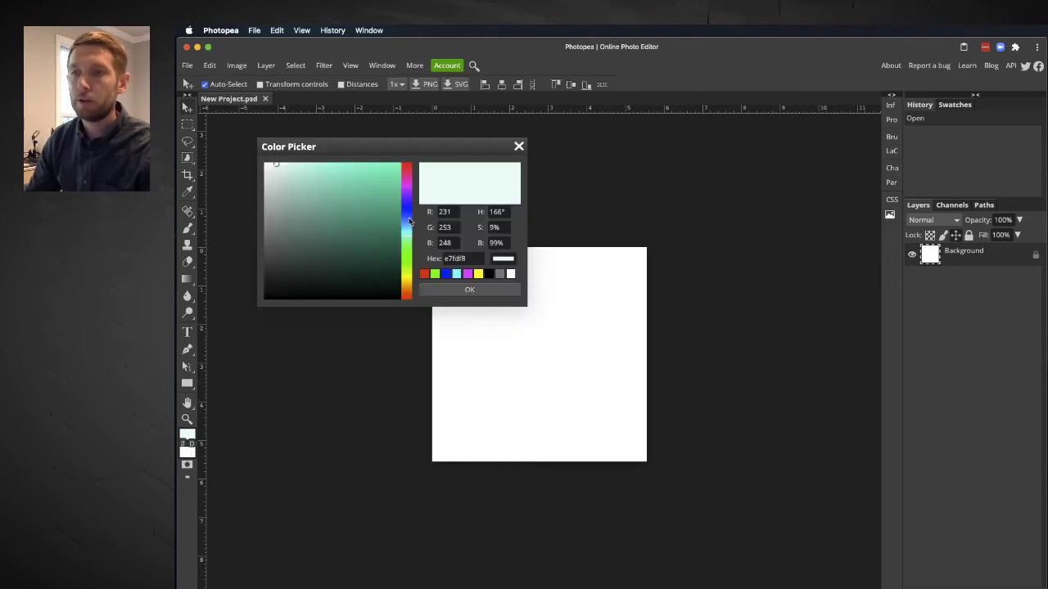
click(408, 212)
click(363, 256)
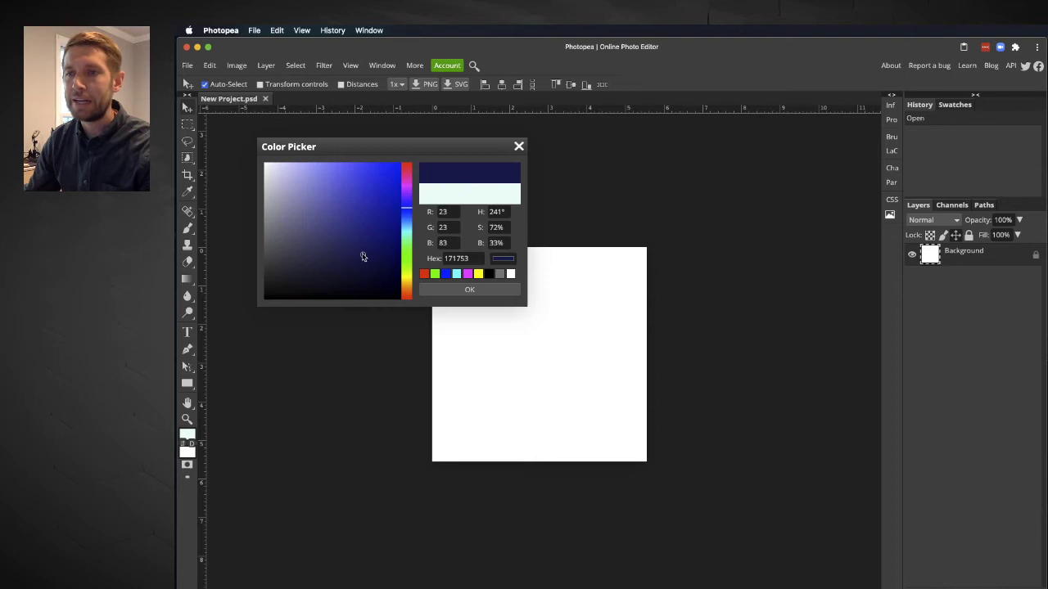
click(345, 255)
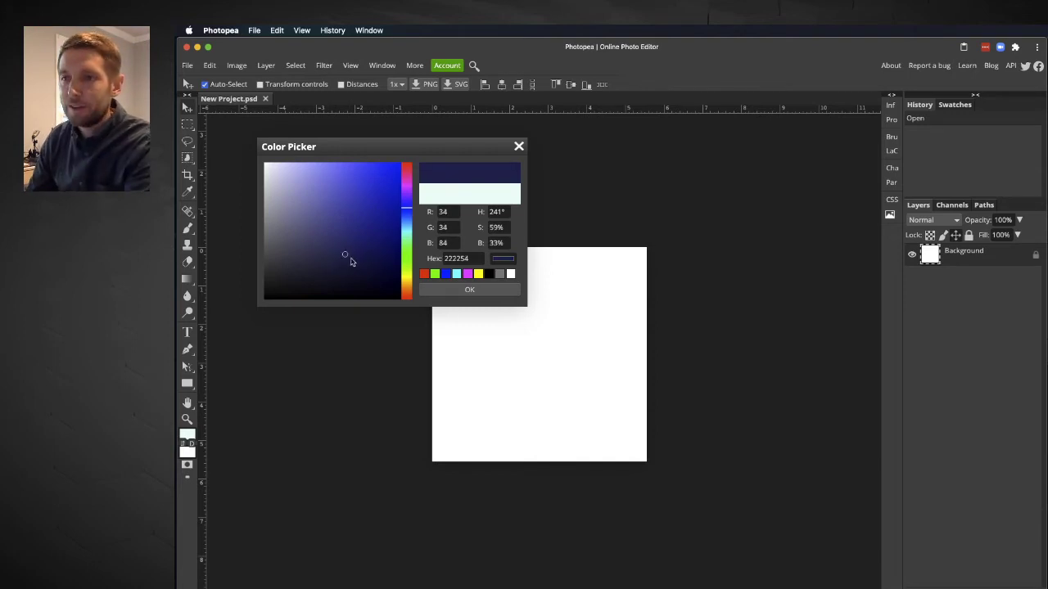
click(351, 258)
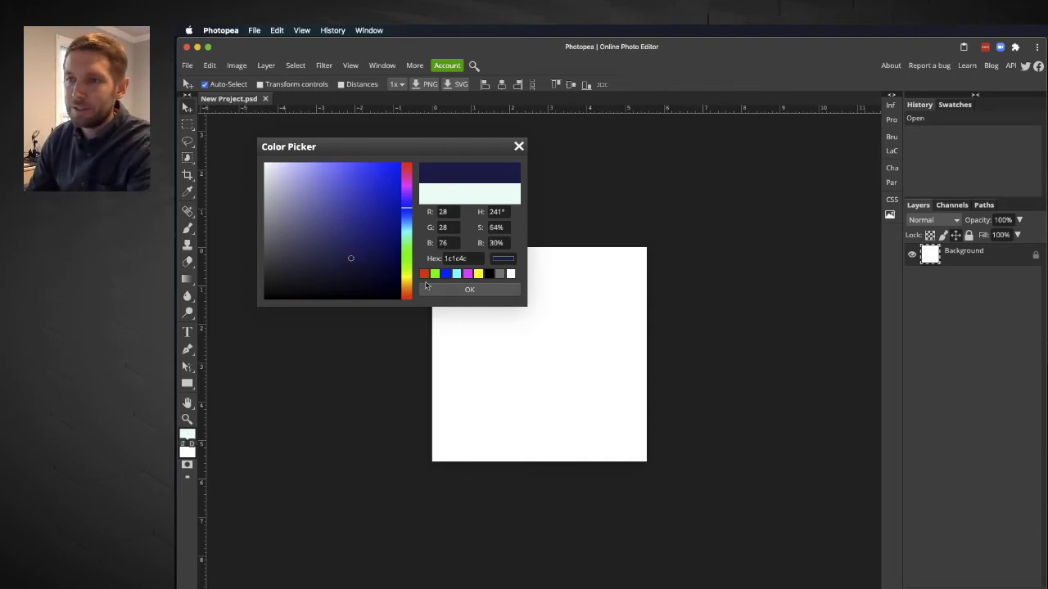
click(350, 271)
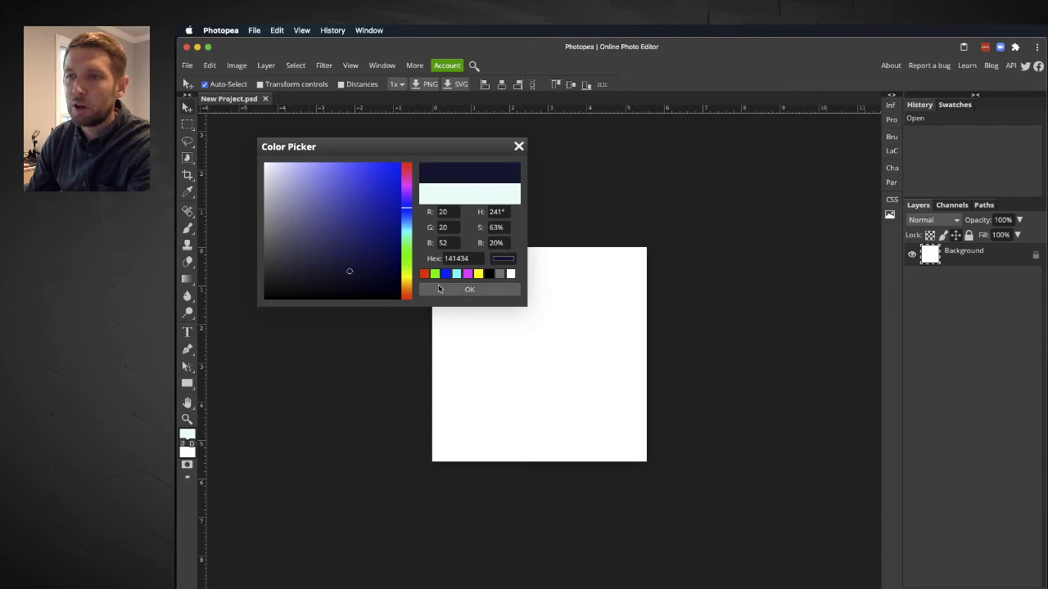
click(350, 267)
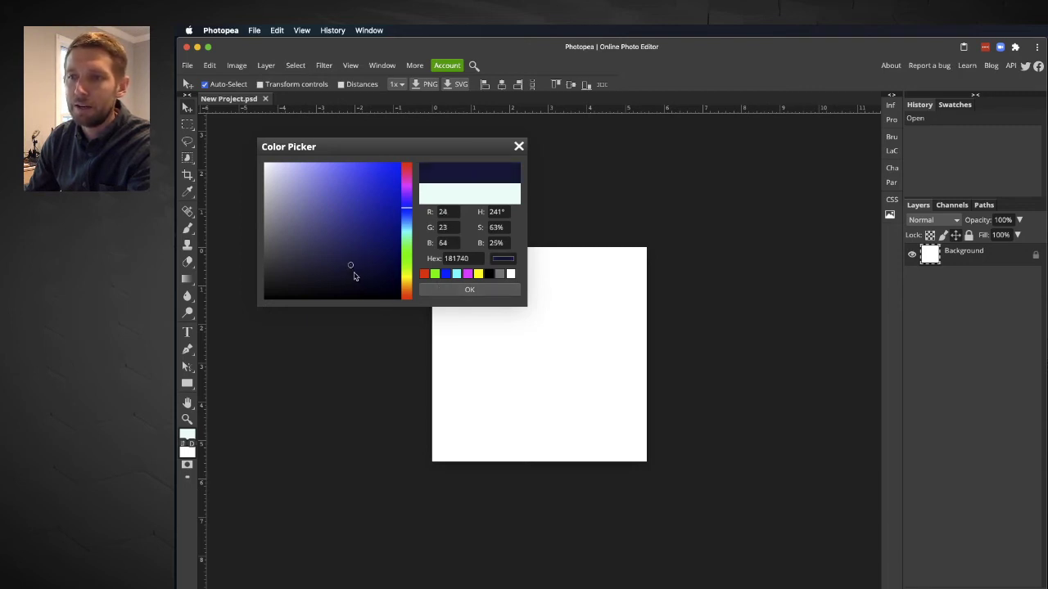
click(341, 271)
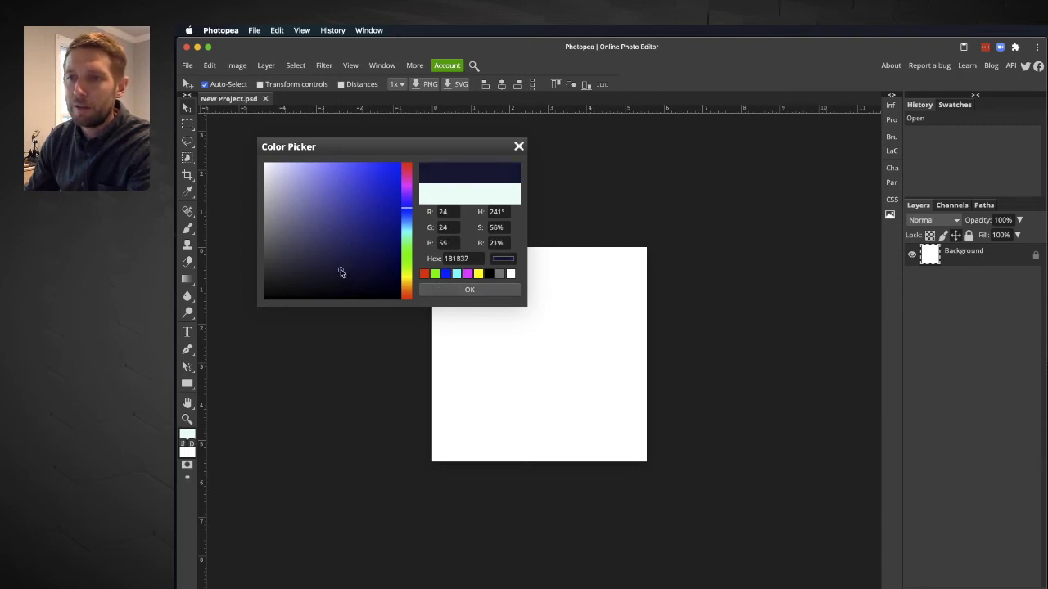
click(469, 290)
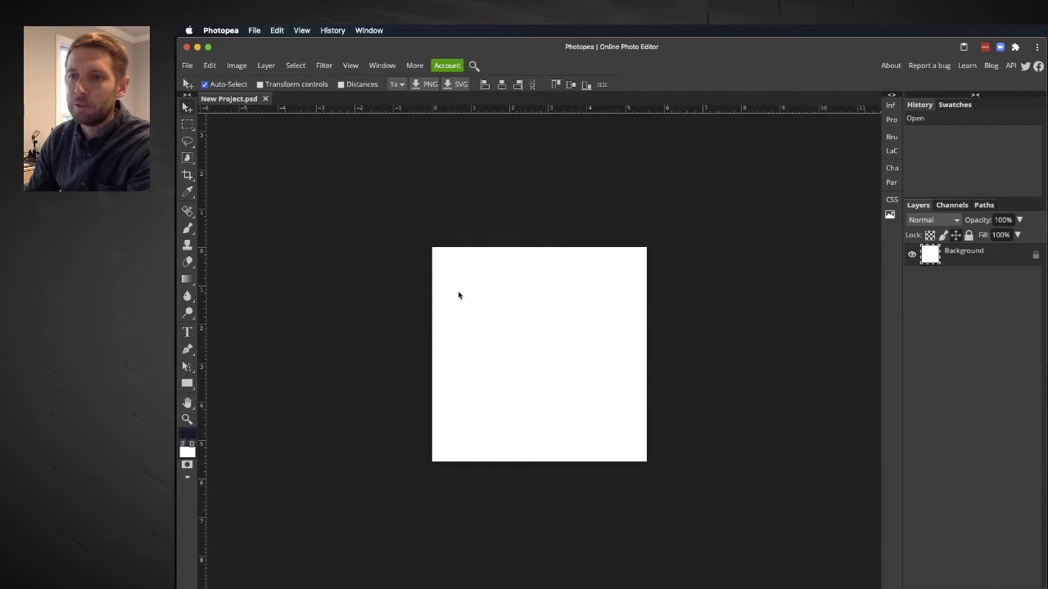
Step: Fill the whole Background layer with the navy foreground colour using the Paint Bucket tool
click(187, 279)
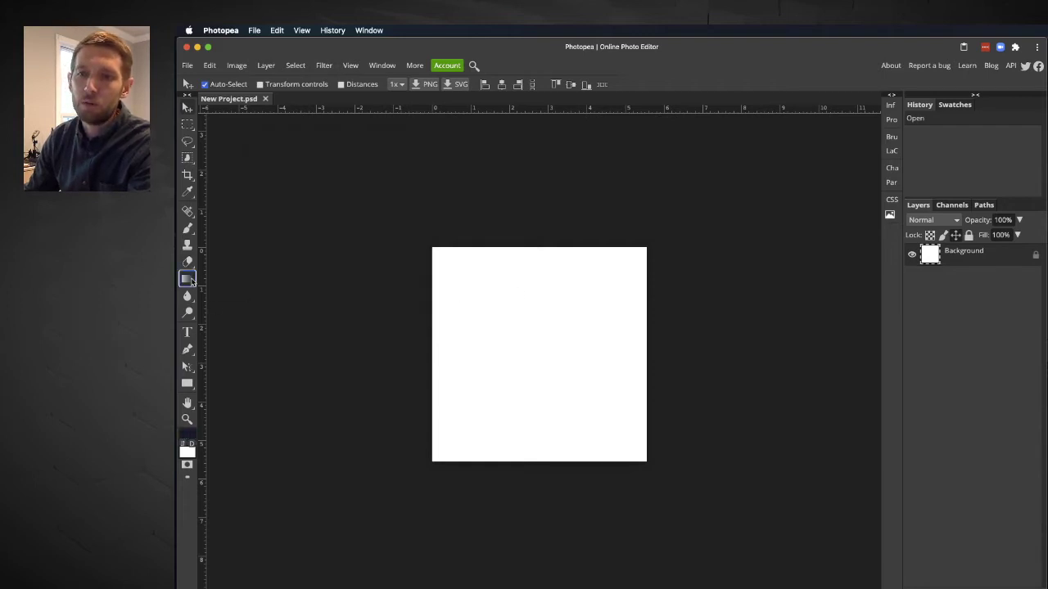
click(187, 279)
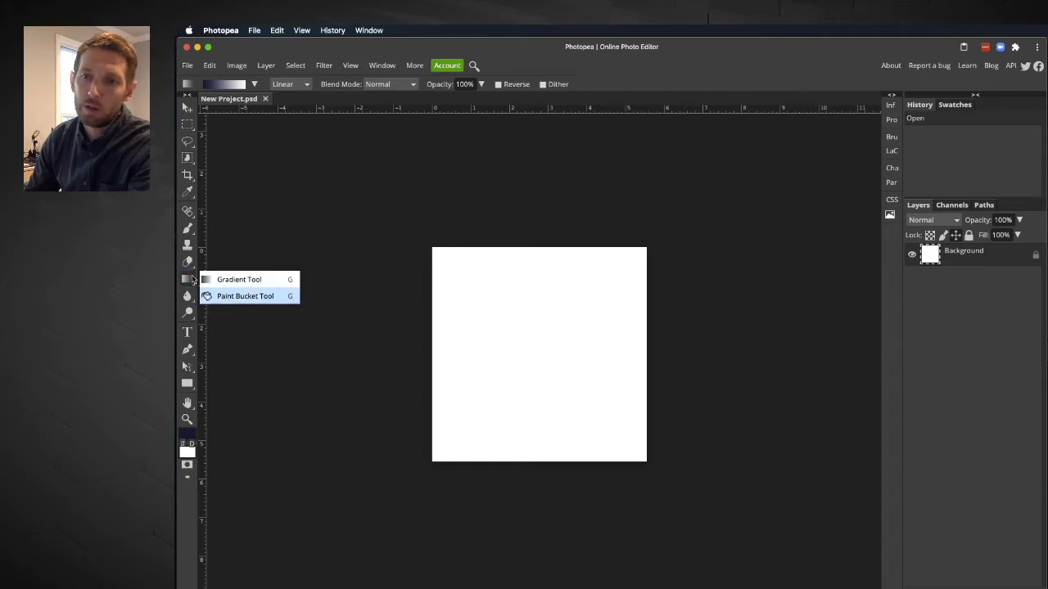
click(223, 298)
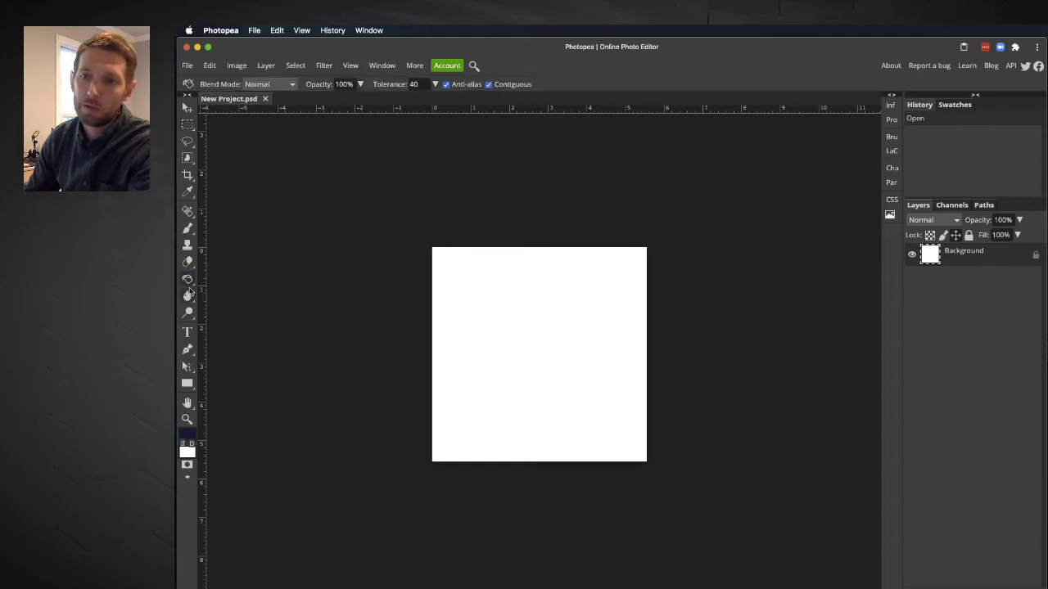
click(484, 333)
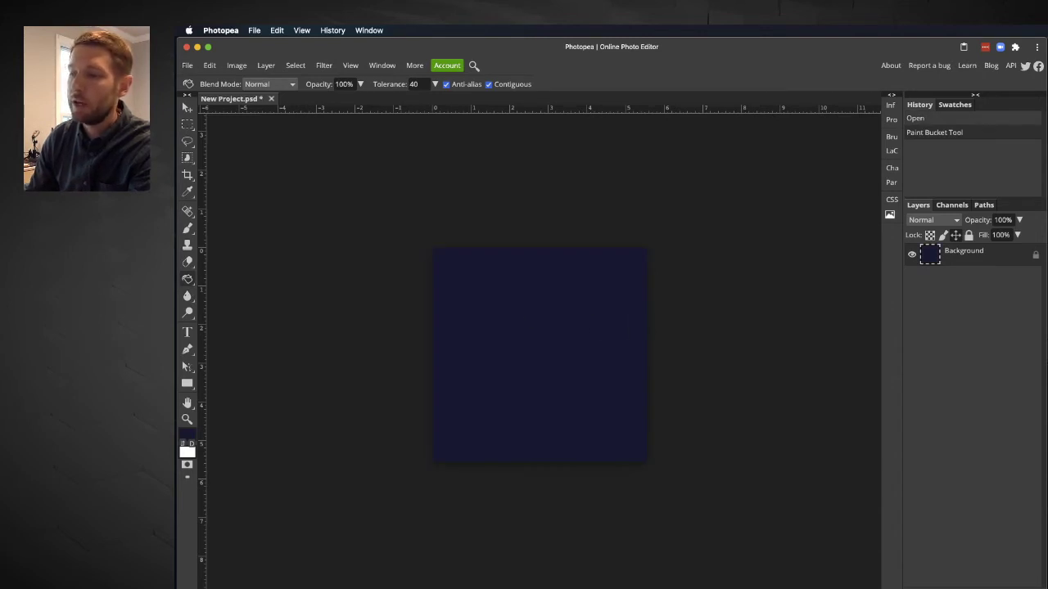
Step: Add a new empty layer above the background and activate the Custom Shape tool
click(1024, 588)
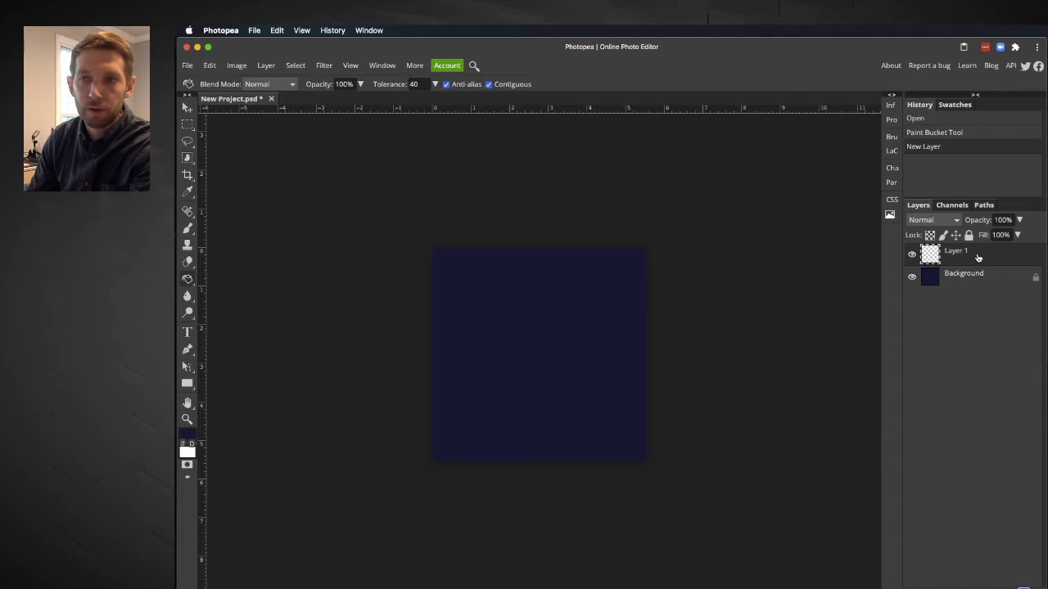
click(188, 387)
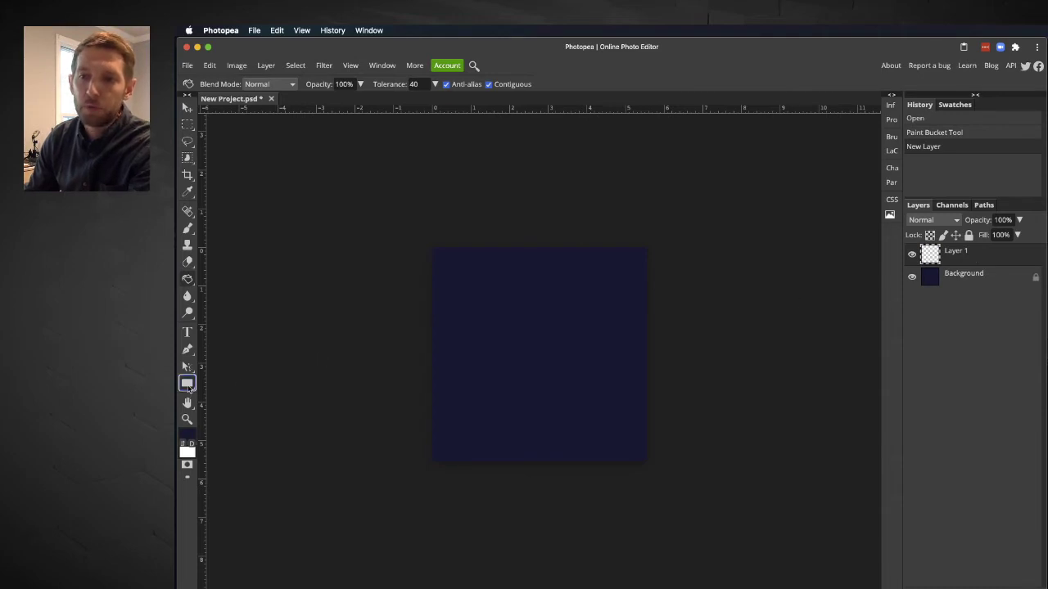
right_click(189, 386)
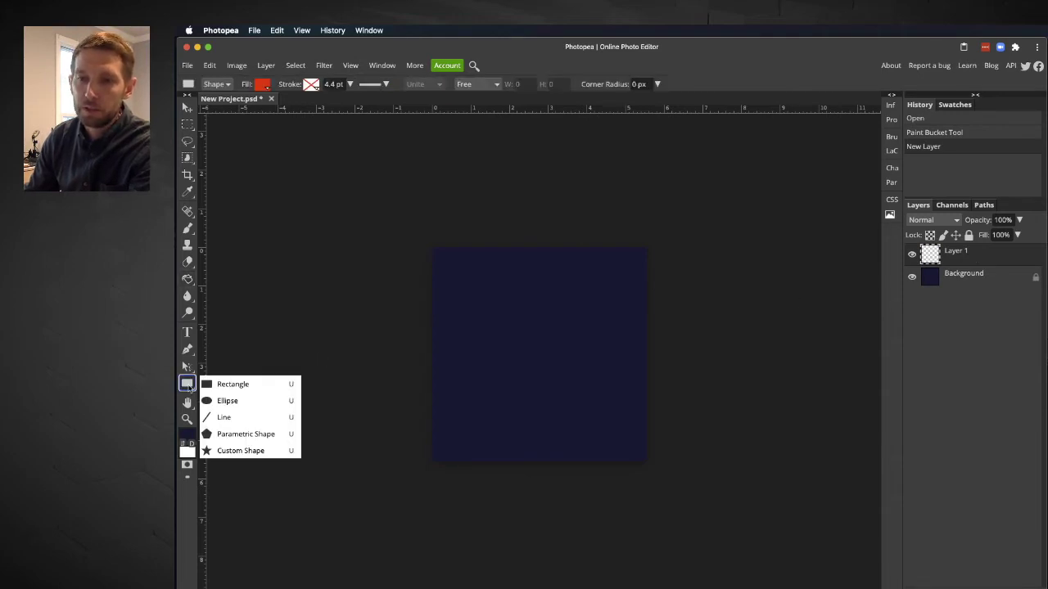
click(226, 451)
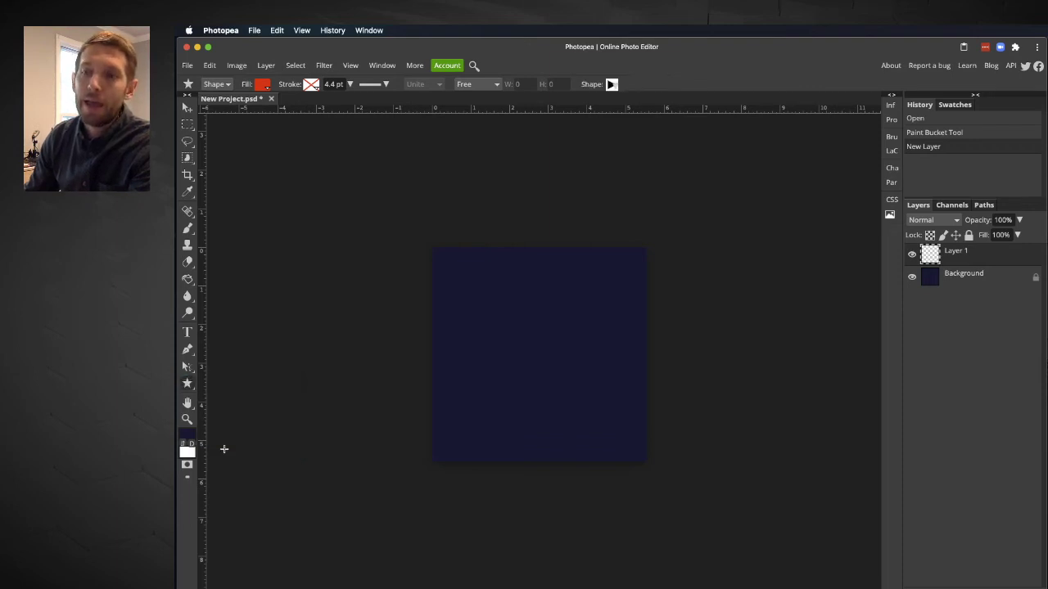
Step: Give the custom shape a solid yellow stroke and no fill
click(314, 86)
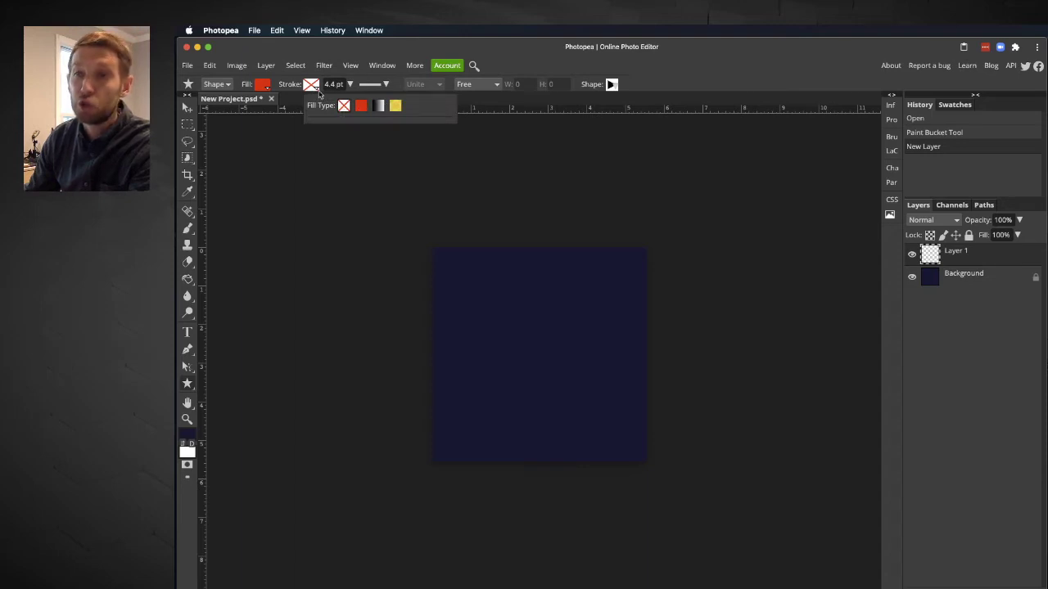
click(361, 109)
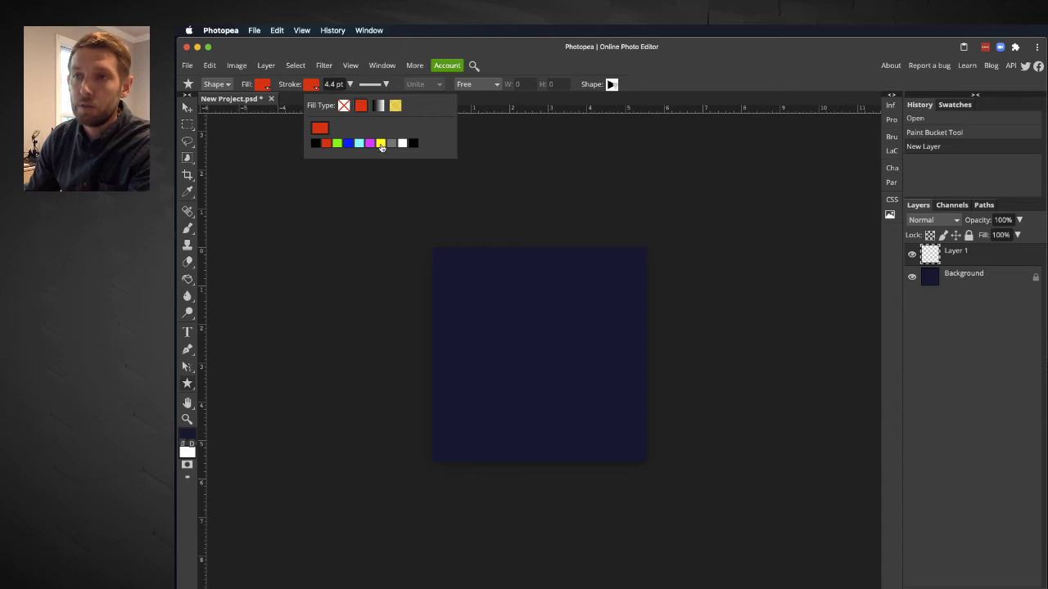
click(381, 145)
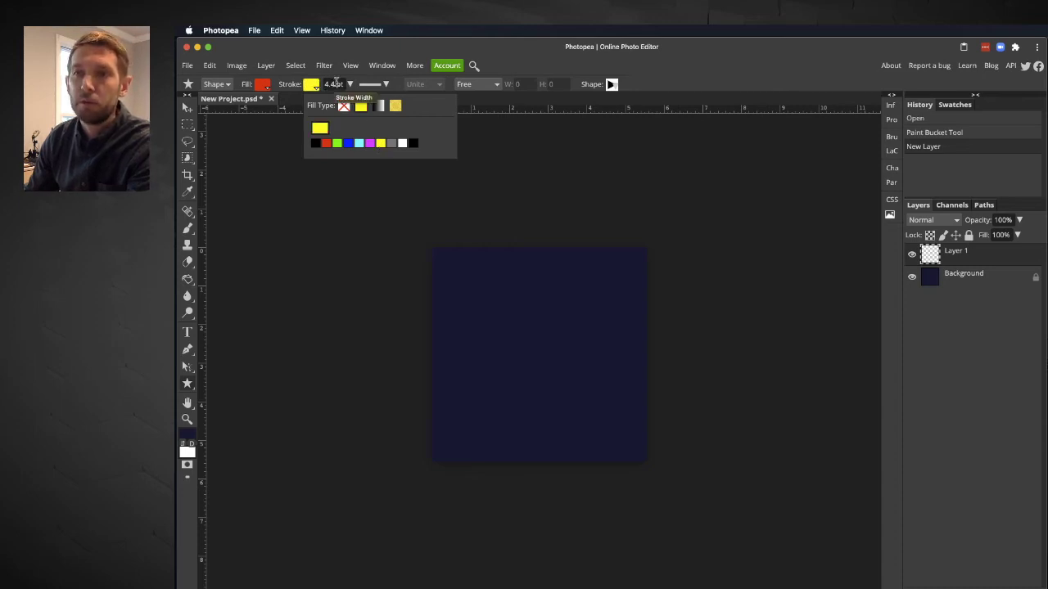
click(262, 85)
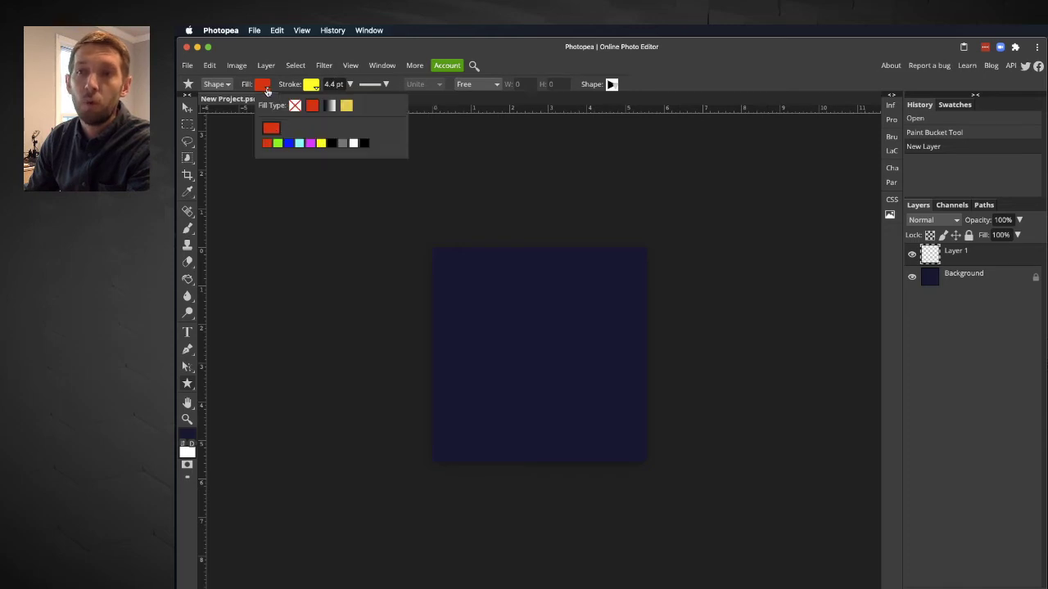
click(294, 105)
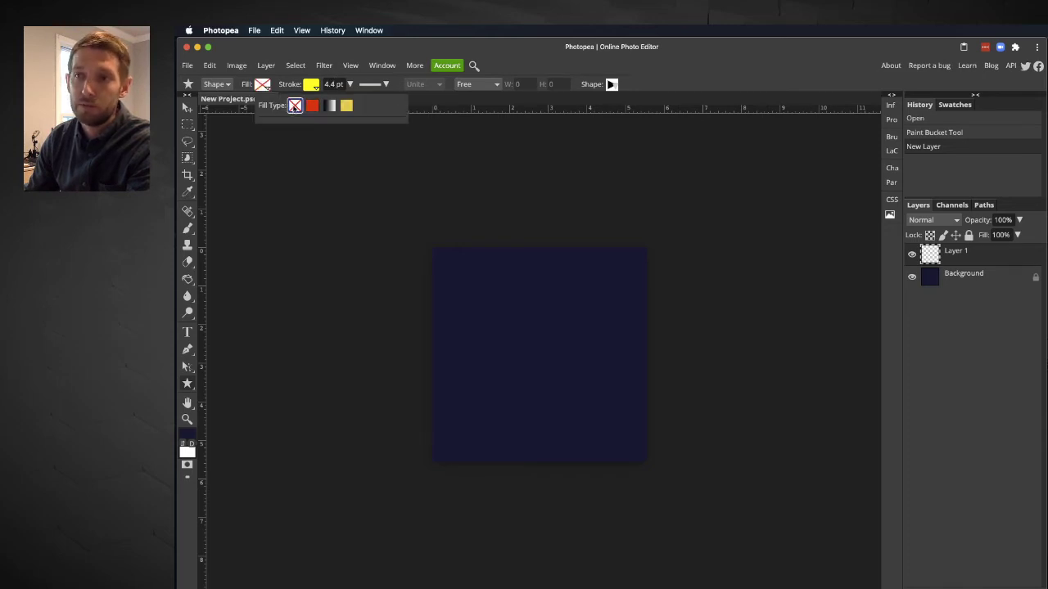
Step: Draw the right-pointing triangle shape in the upper-left area of the canvas, keeping free proportions
click(496, 85)
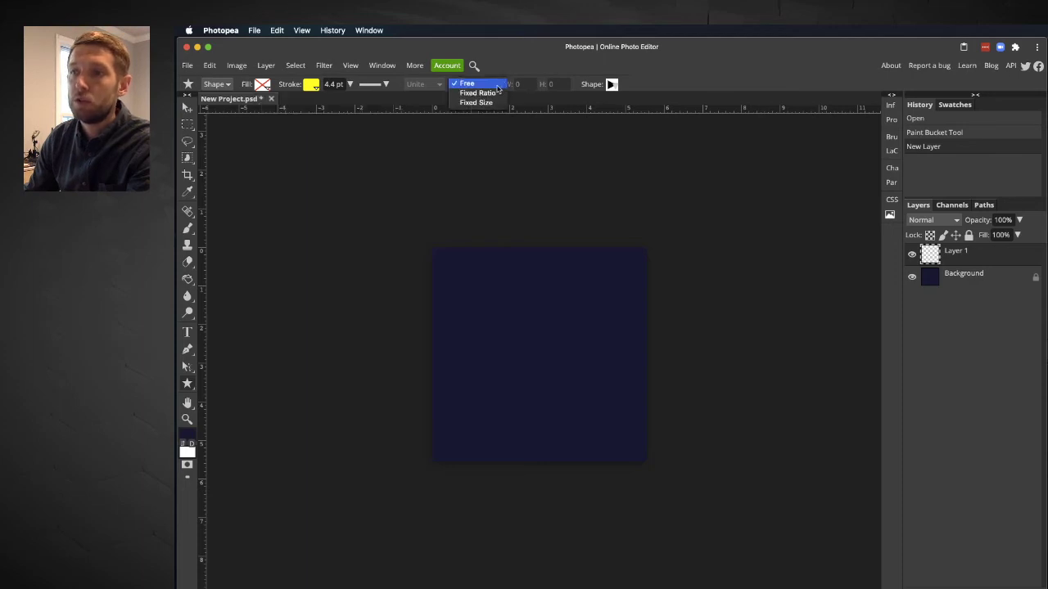
click(496, 85)
mouse_move(464, 287)
mouse_down()
mouse_move(512, 335)
mouse_move(533, 295)
mouse_move(453, 329)
mouse_move(534, 324)
mouse_up()
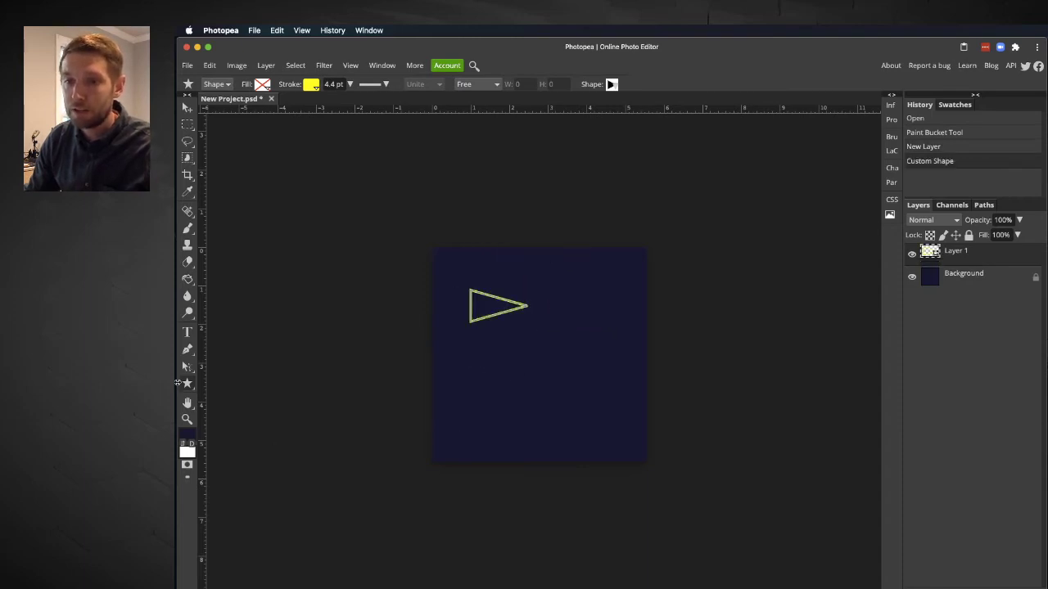
Step: Search the custom shapes for "star" and choose the solid fa-star shape
right_click(186, 383)
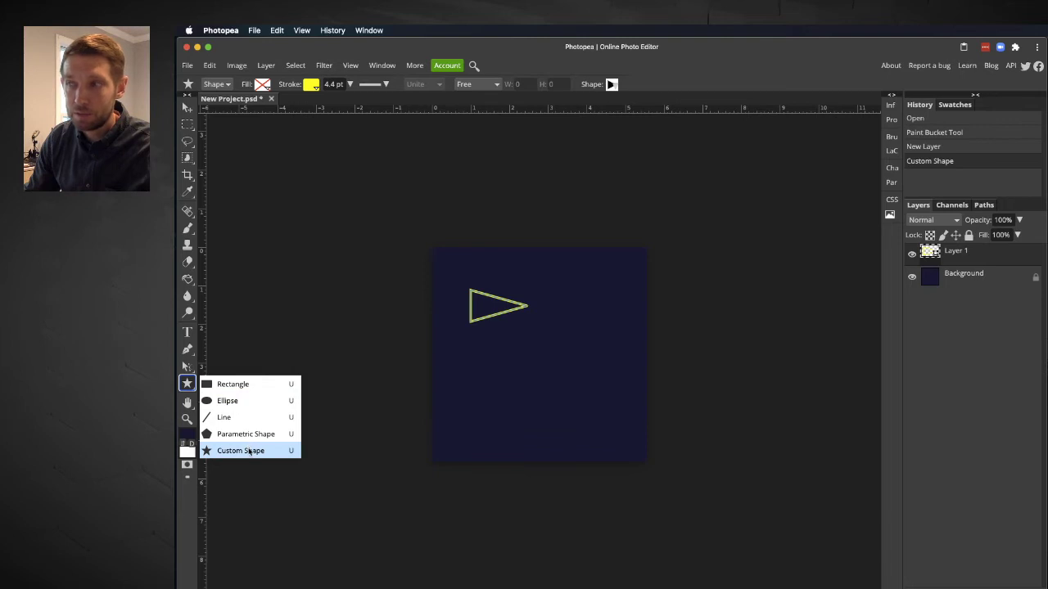
click(187, 389)
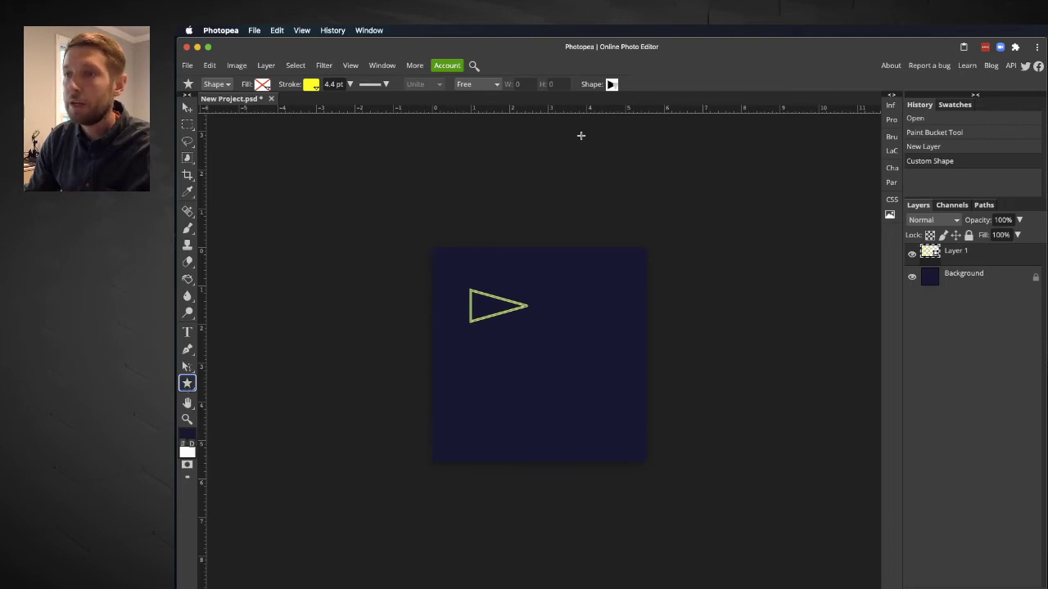
click(611, 85)
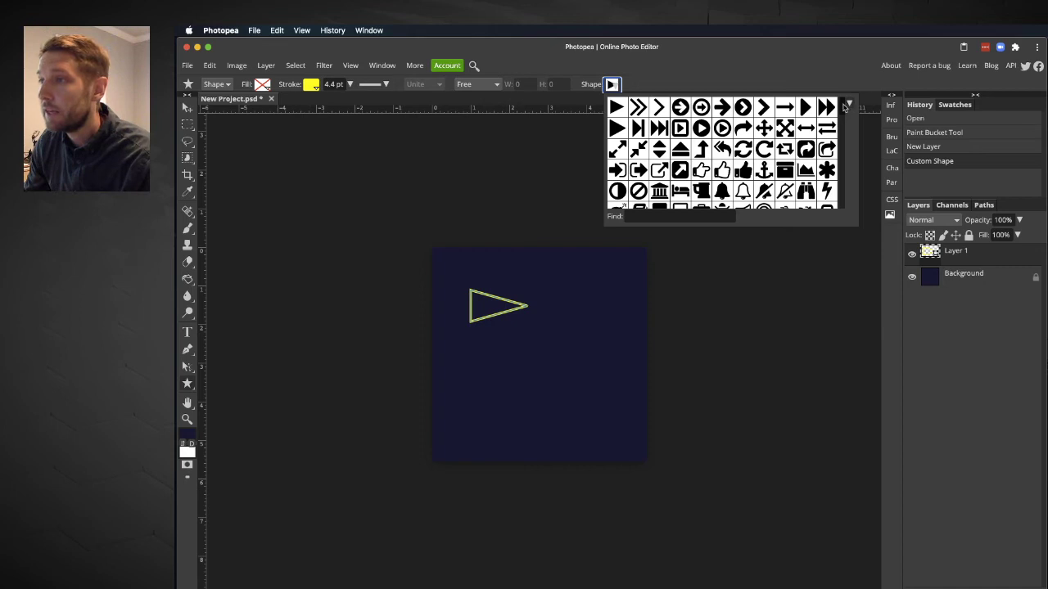
drag(846, 104, 840, 194)
click(696, 216)
text(star)
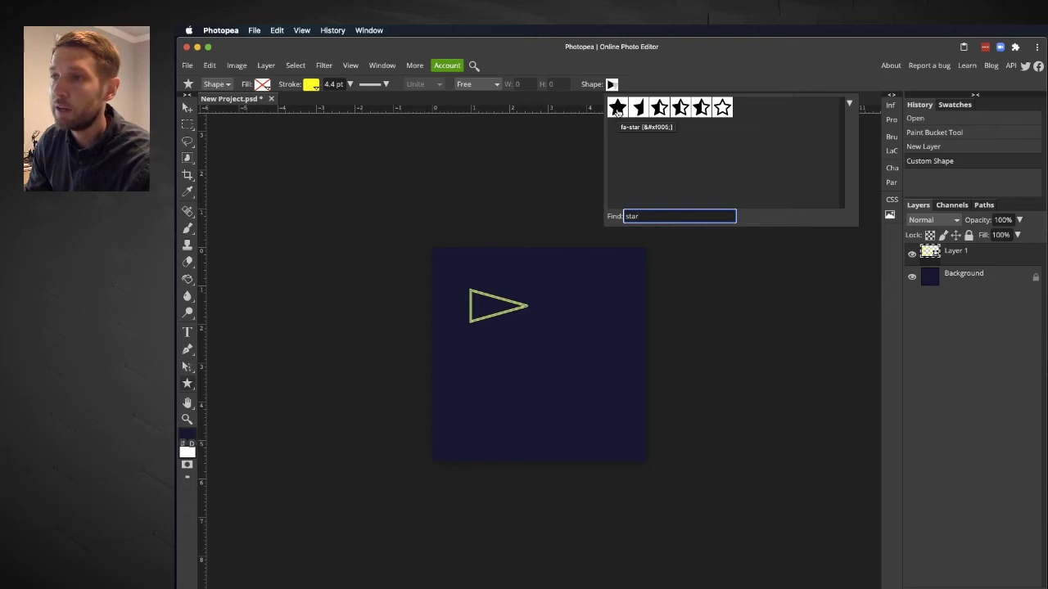
click(618, 111)
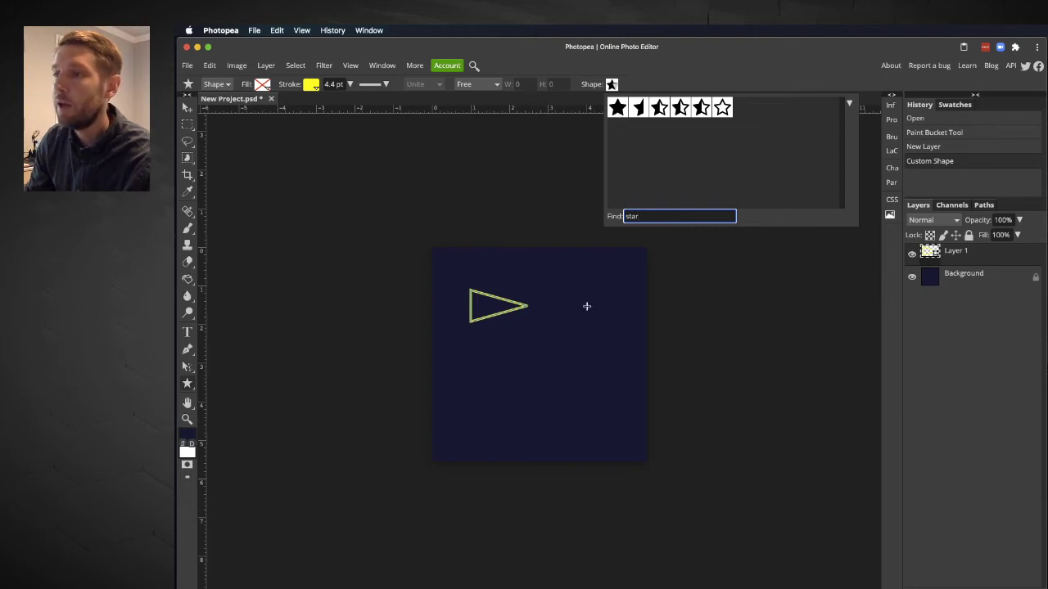
click(670, 86)
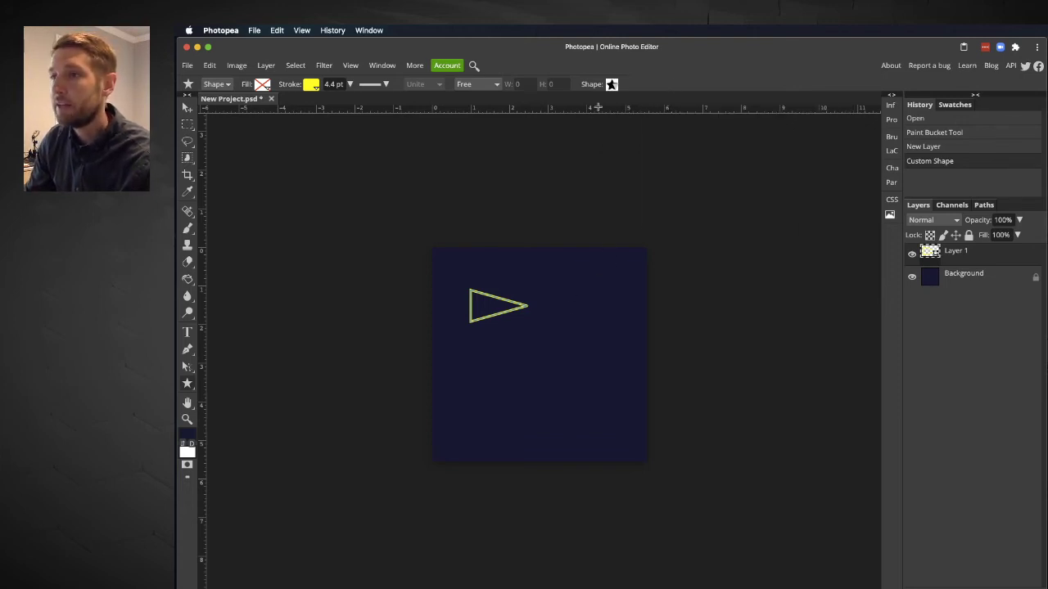
Step: Undo the triangle shape so the layer above the navy background is empty
click(946, 148)
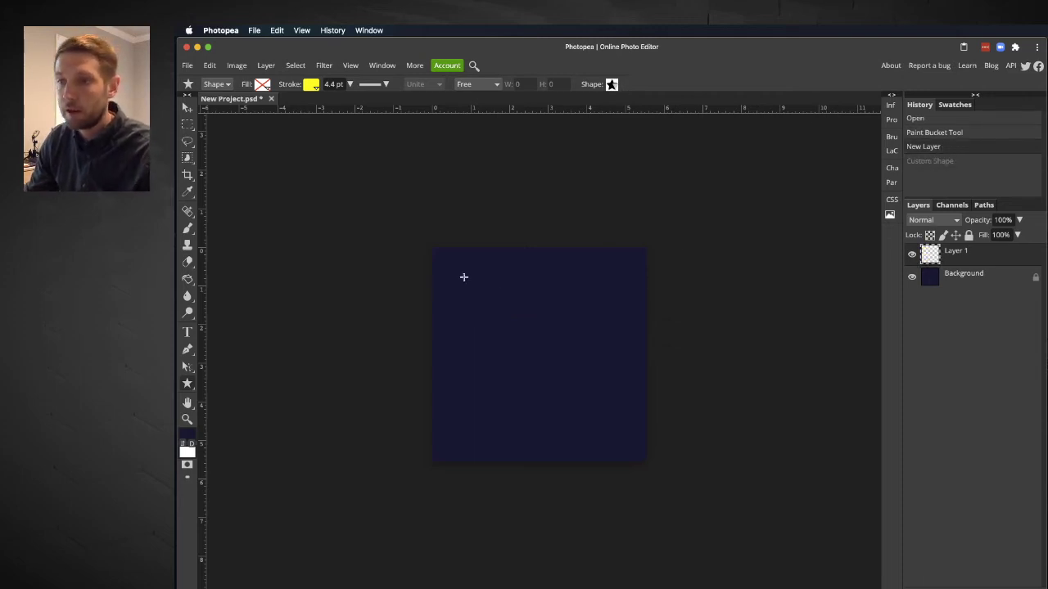
drag(464, 277, 488, 302)
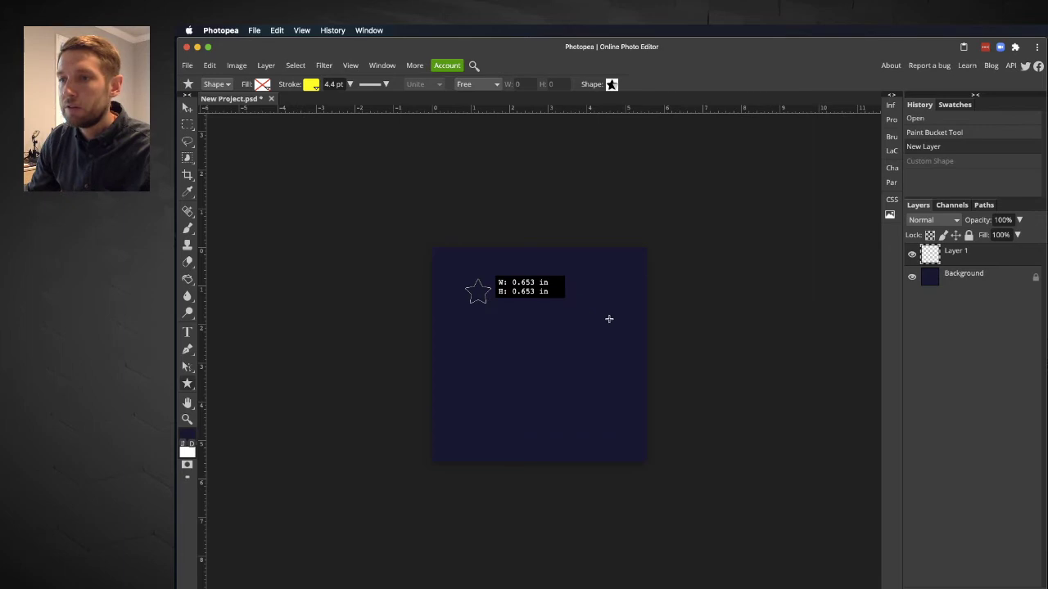
drag(608, 319, 609, 319)
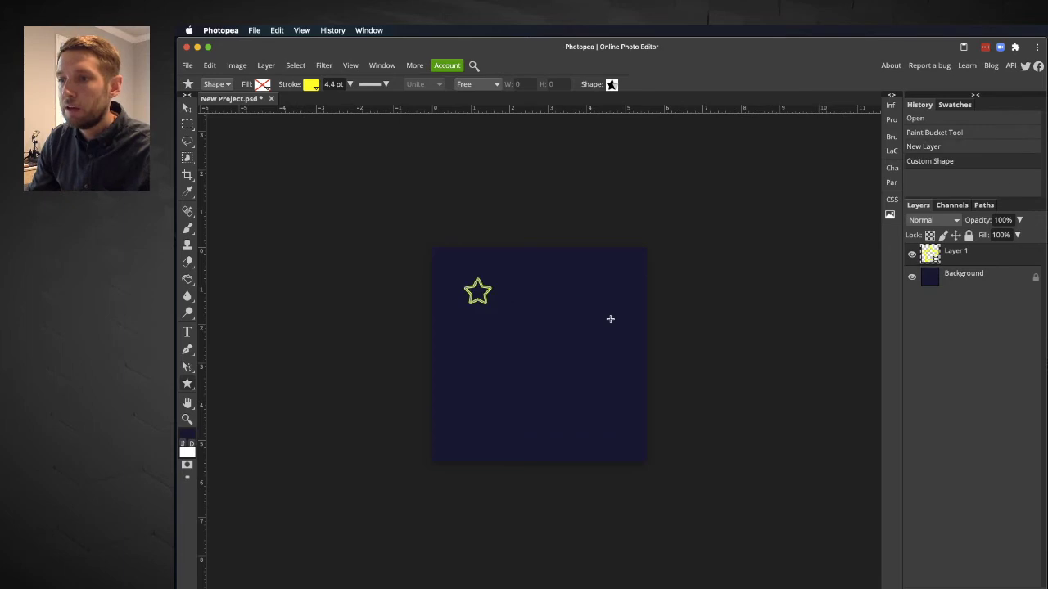
click(187, 108)
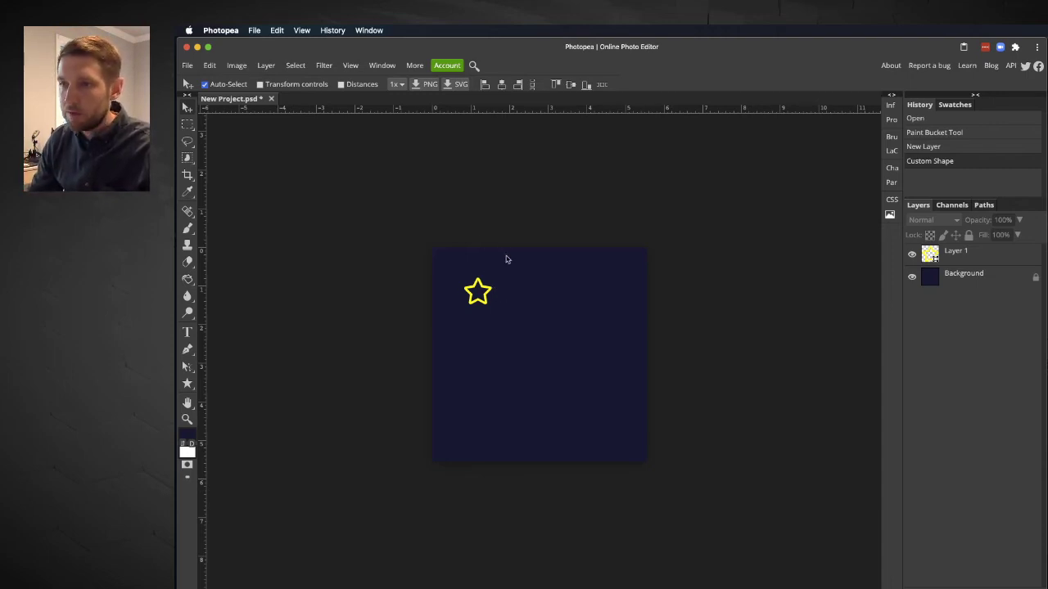
key(ctrl+z)
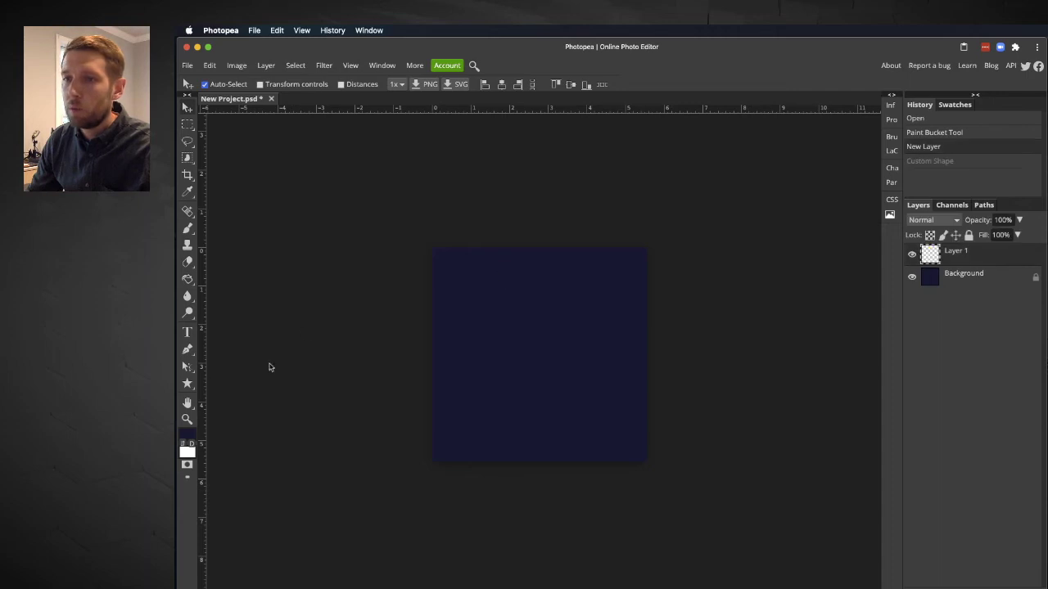
Step: Set the custom star shape's stroke width to 5 pt
click(188, 384)
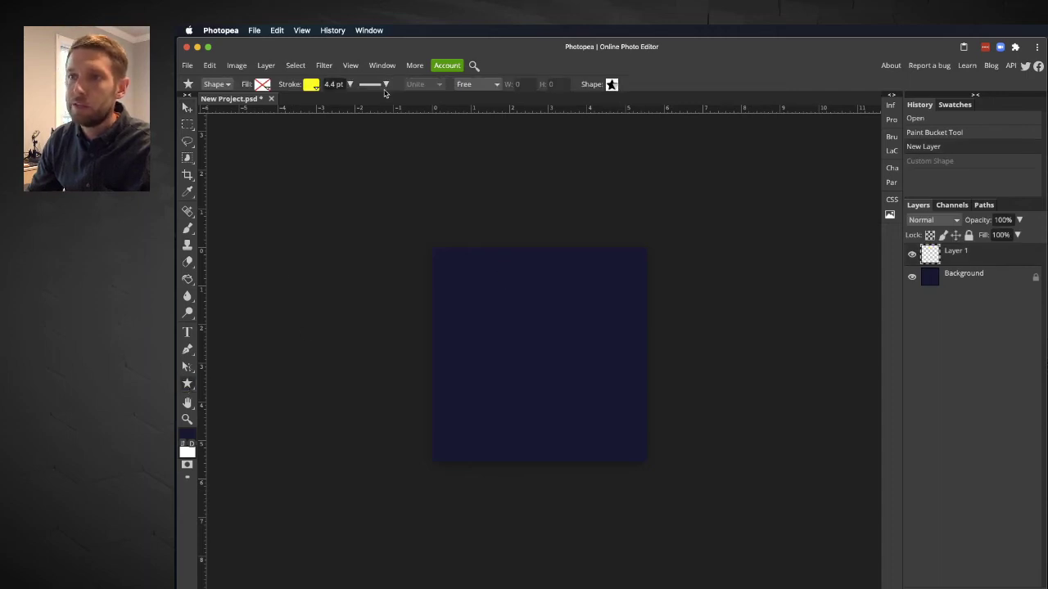
click(343, 84)
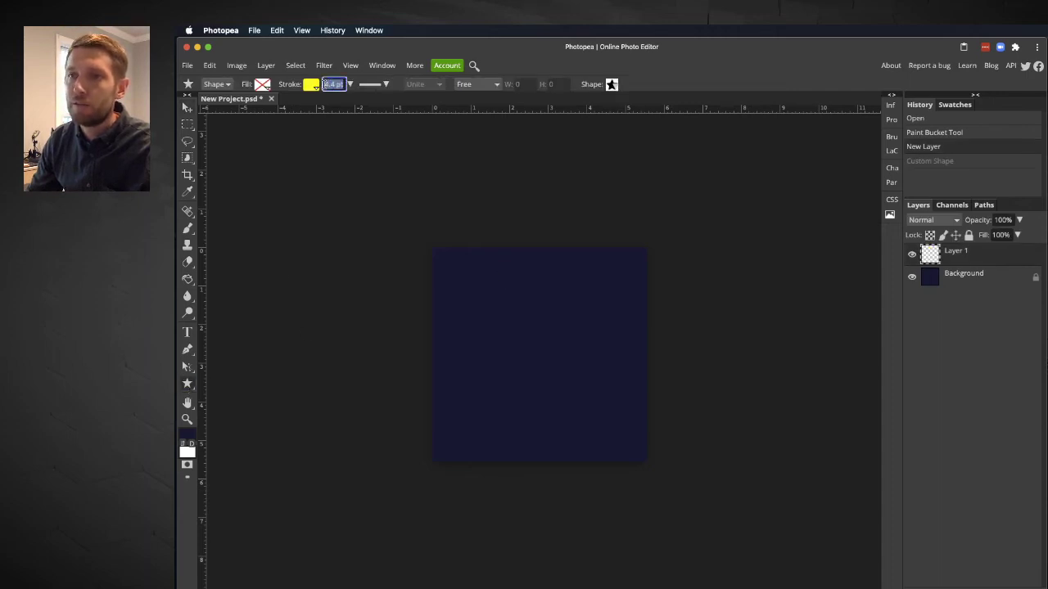
text(5)
key(Return)
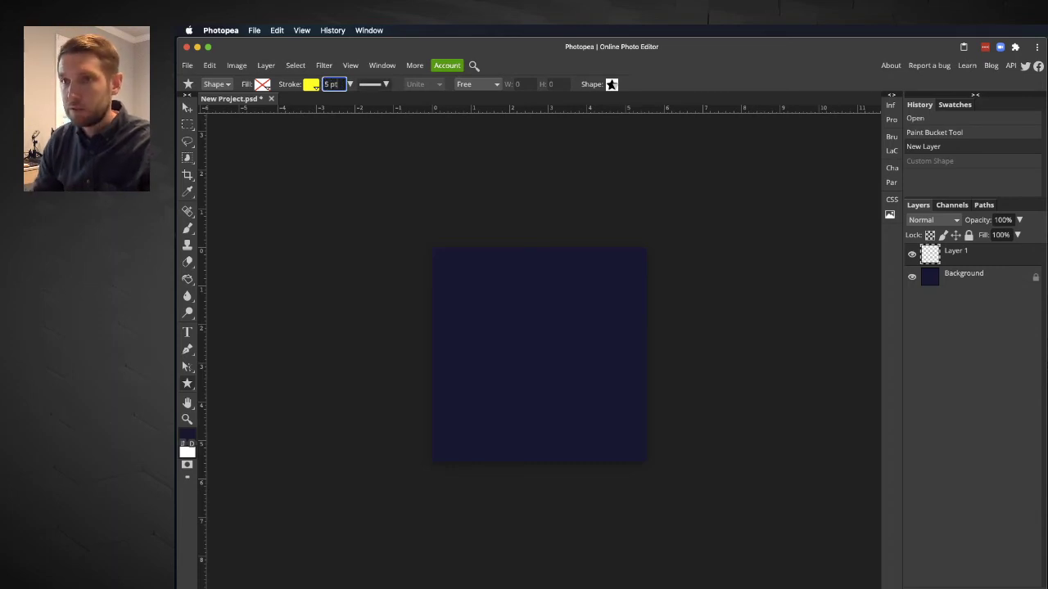
Step: Draw seven yellow-outlined stars of varying sizes, up to about 1 in wide, scattered across the canvas
drag(461, 286, 490, 322)
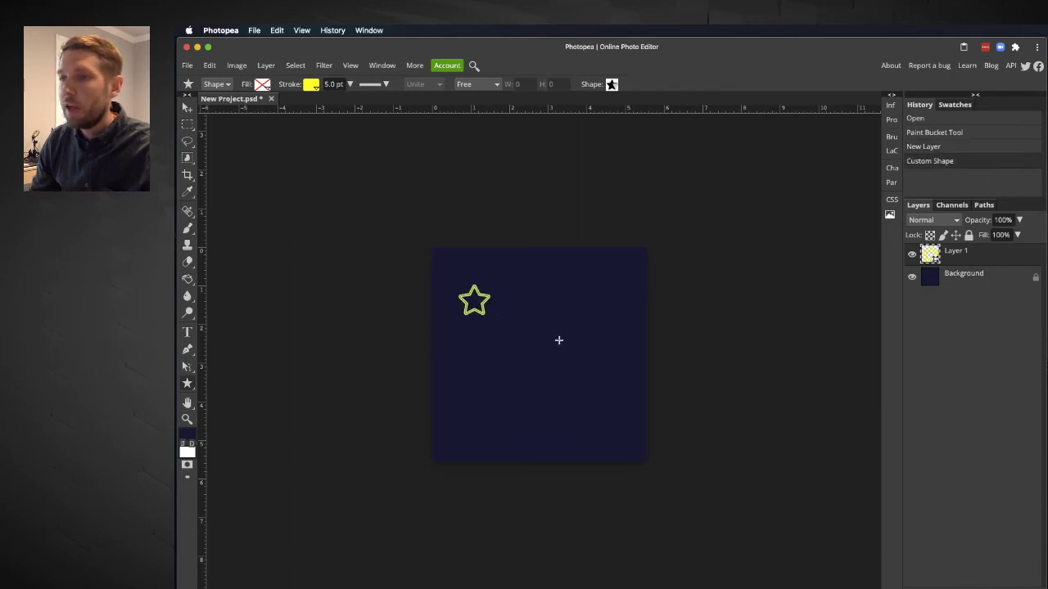
drag(559, 340, 587, 386)
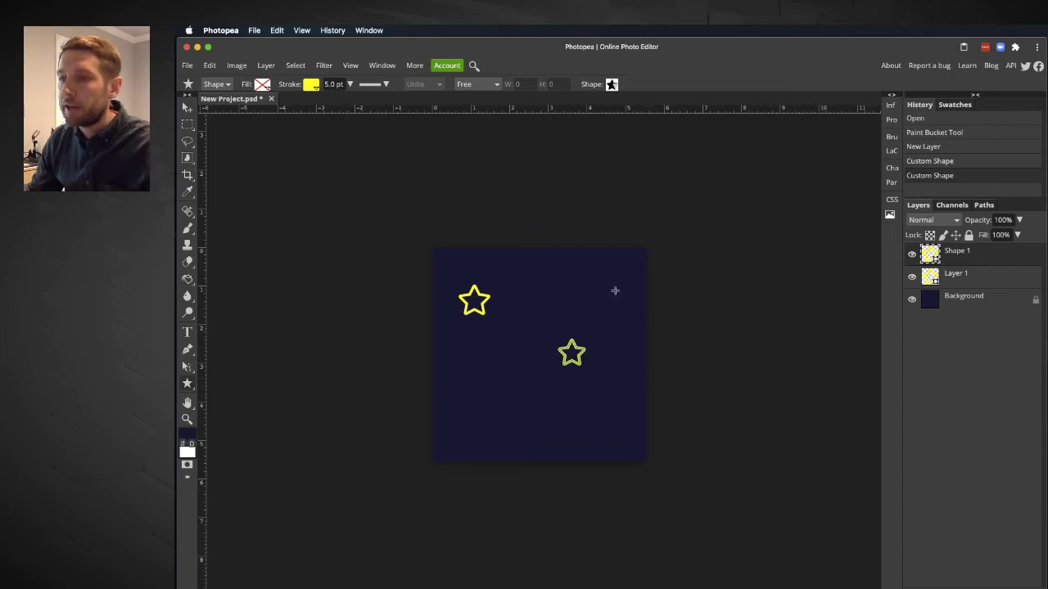
drag(575, 293, 582, 303)
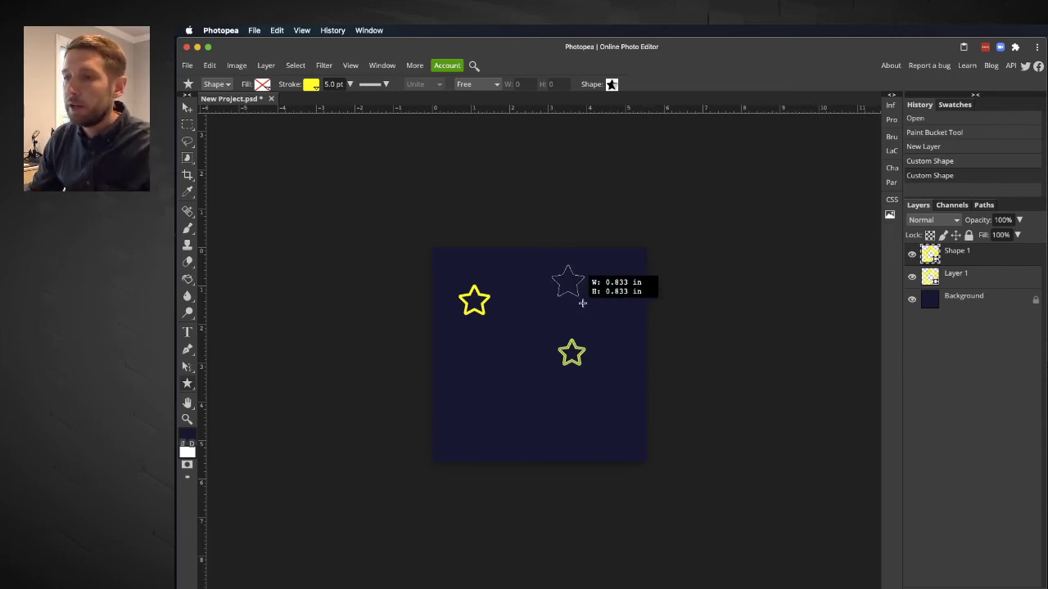
drag(463, 381, 493, 412)
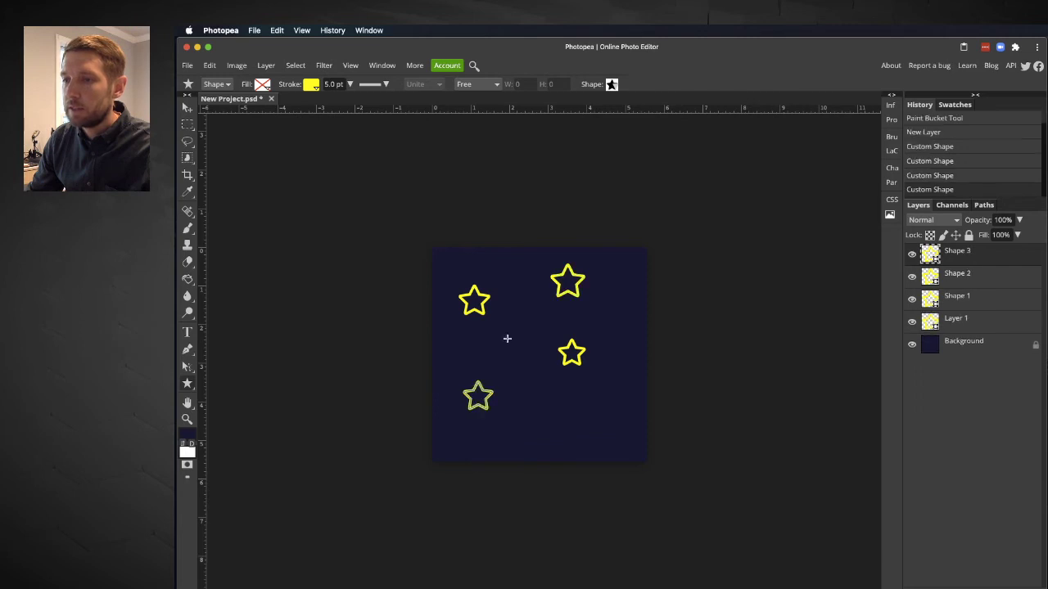
drag(507, 338, 531, 368)
drag(598, 416, 625, 448)
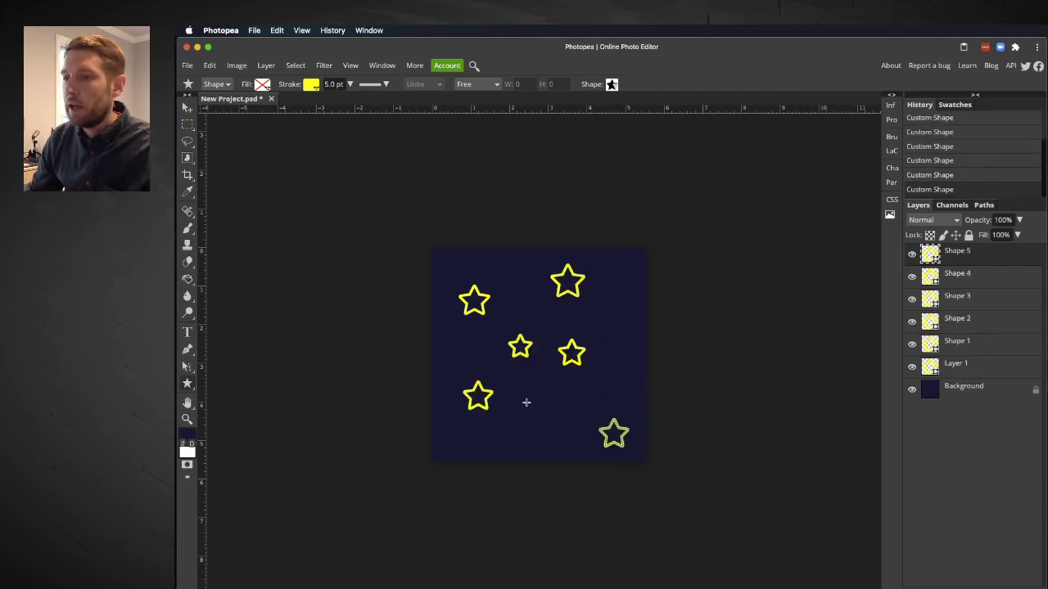
drag(524, 401, 561, 442)
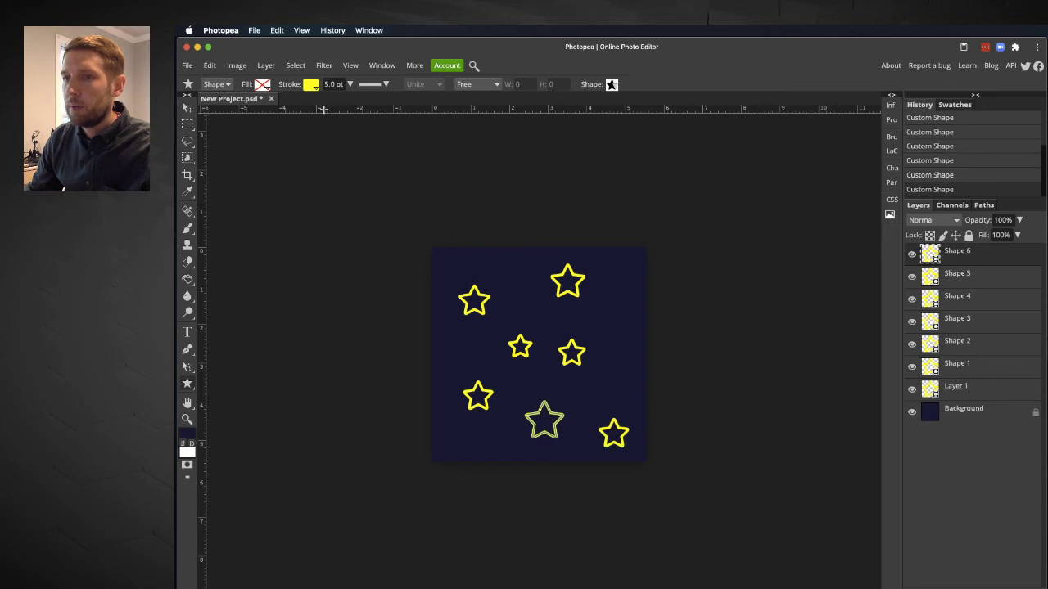
Step: Fill the large star near the canvas's lower middle with solid yellow
click(263, 85)
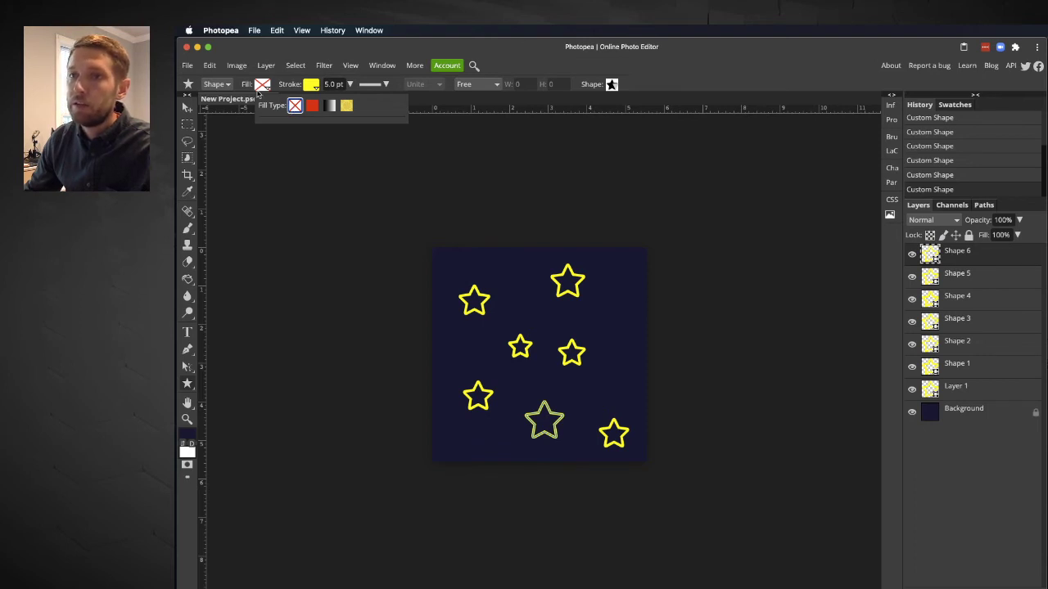
click(347, 106)
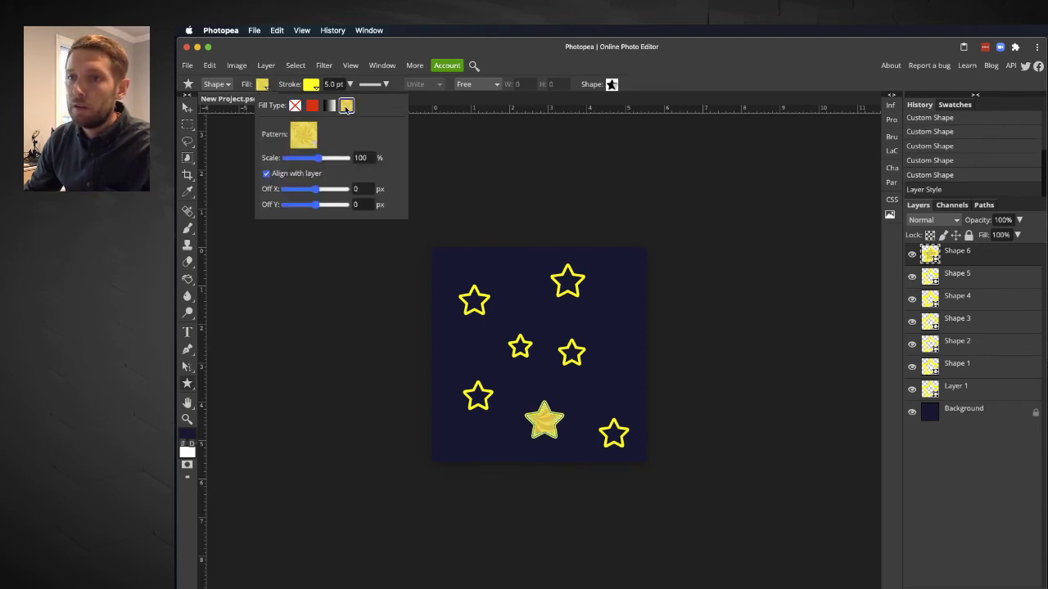
click(313, 107)
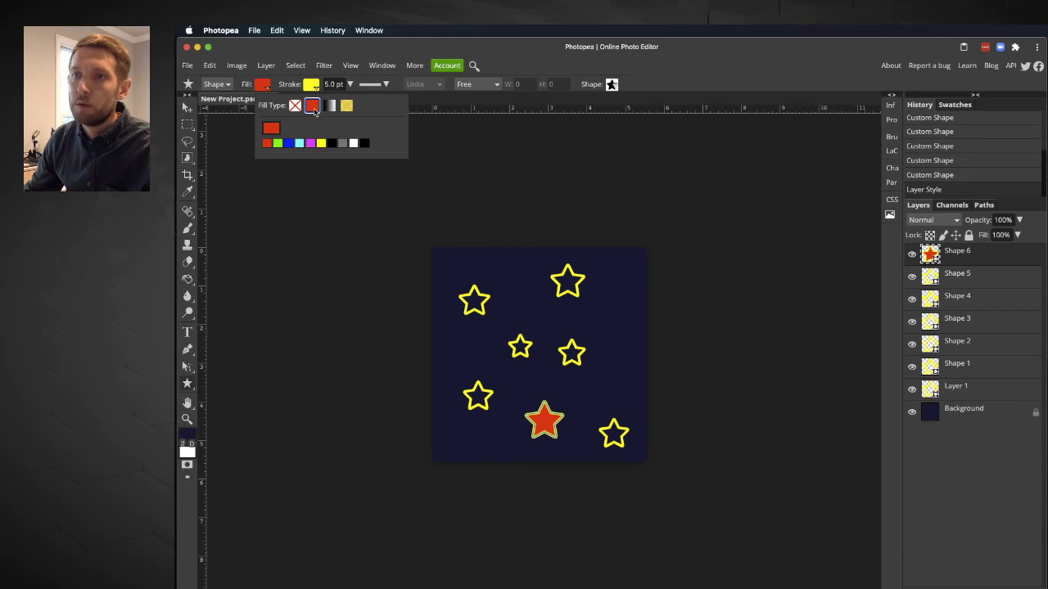
click(321, 143)
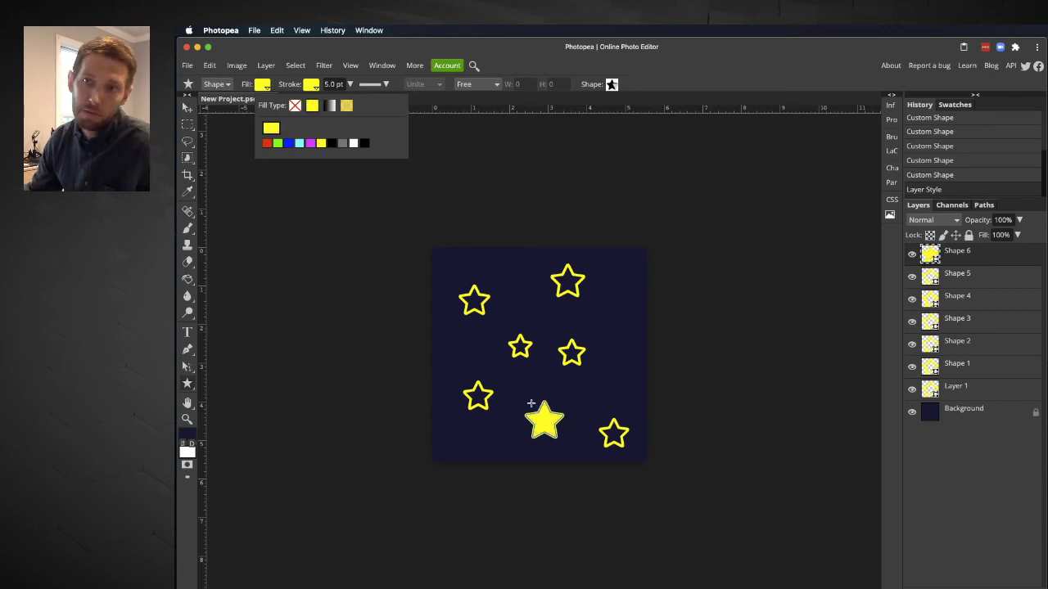
Step: Draw a small solid yellow star near the canvas's top edge, between the two upper outlined stars
click(186, 107)
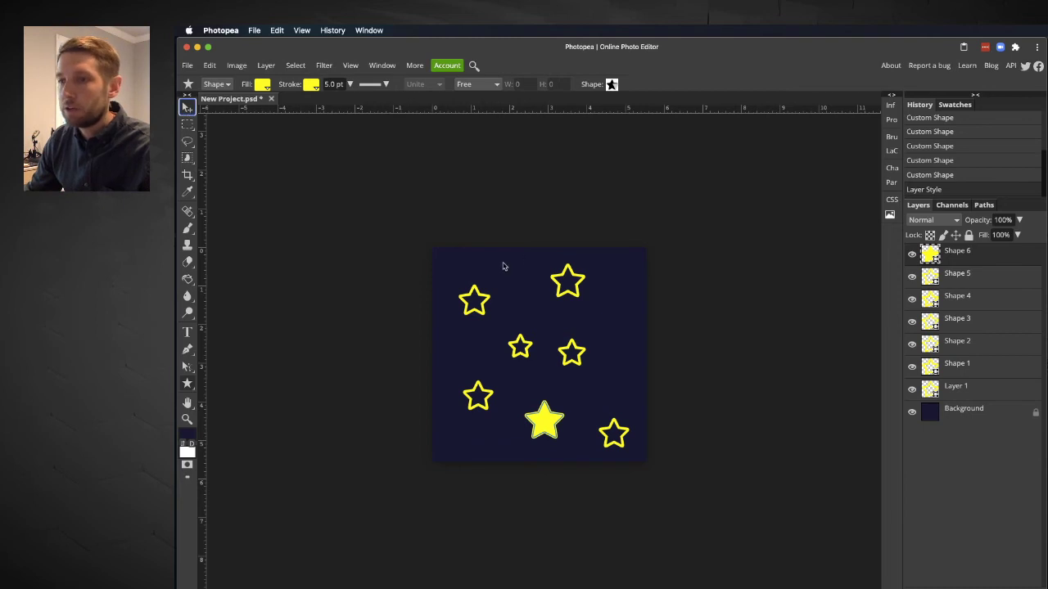
drag(507, 267, 537, 297)
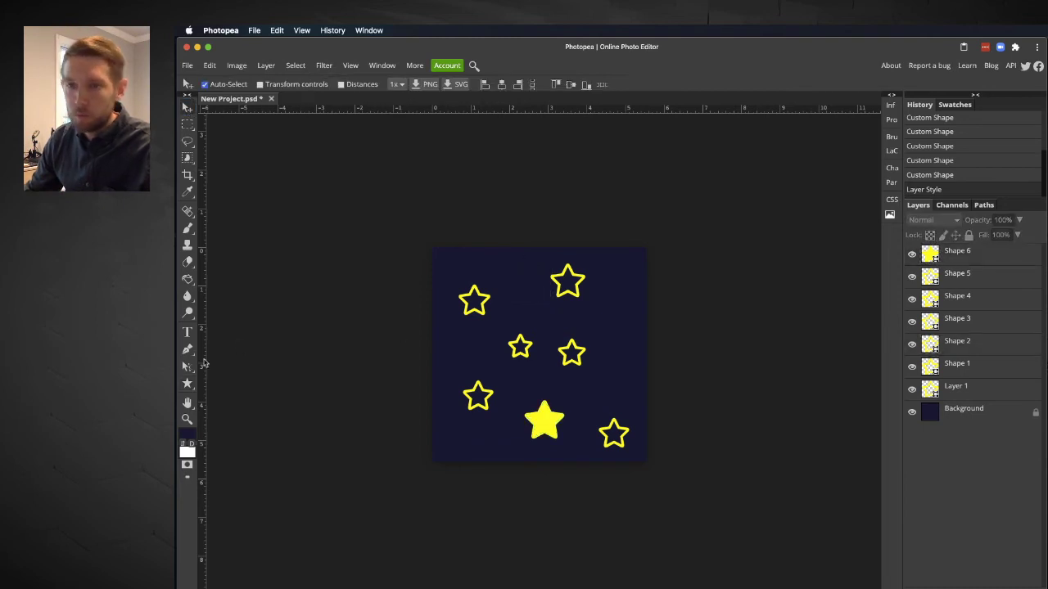
click(187, 383)
drag(506, 263, 522, 280)
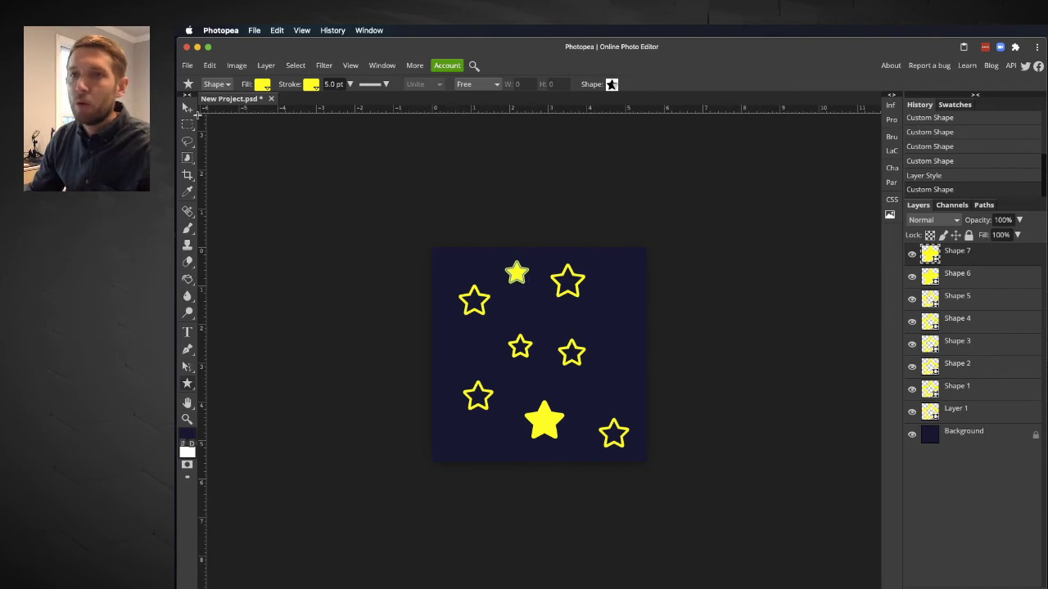
Step: Move the upper-left outlined star halfway over the canvas's left edge and rename its layer Left Top
click(188, 106)
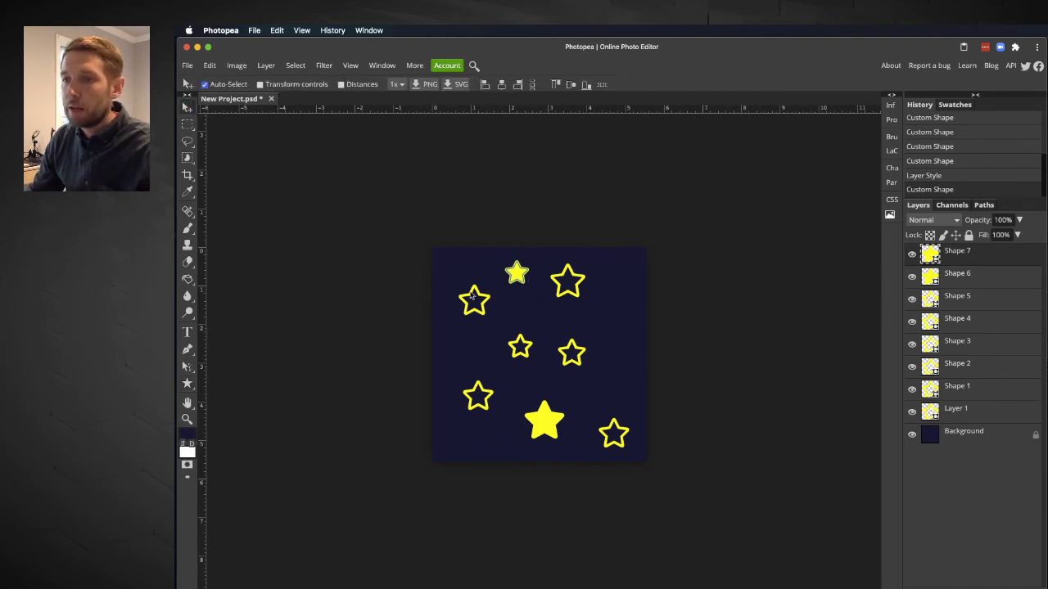
drag(474, 292, 429, 298)
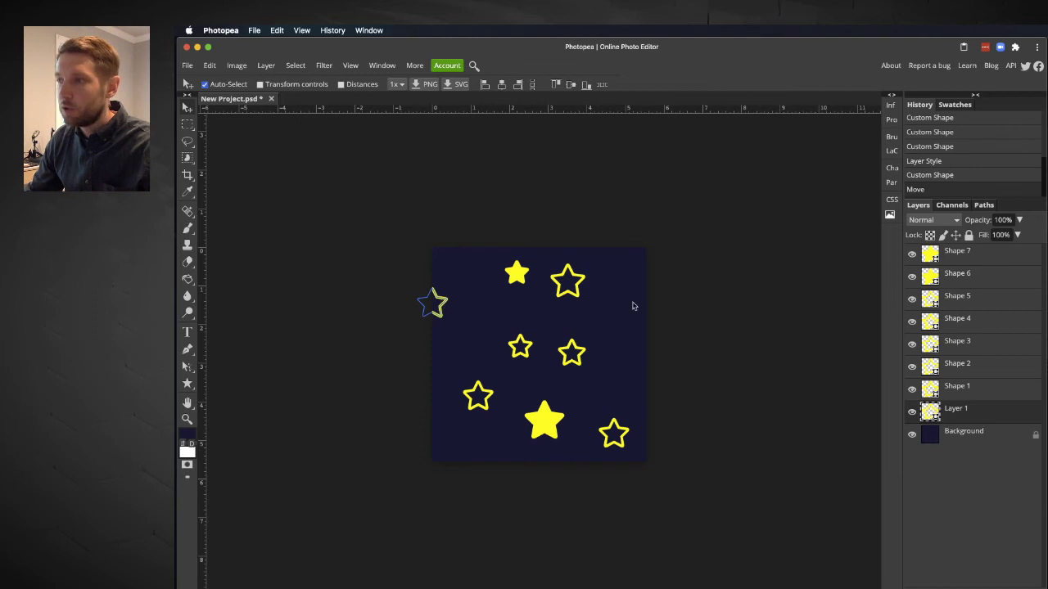
double_click(958, 409)
text(Lef)
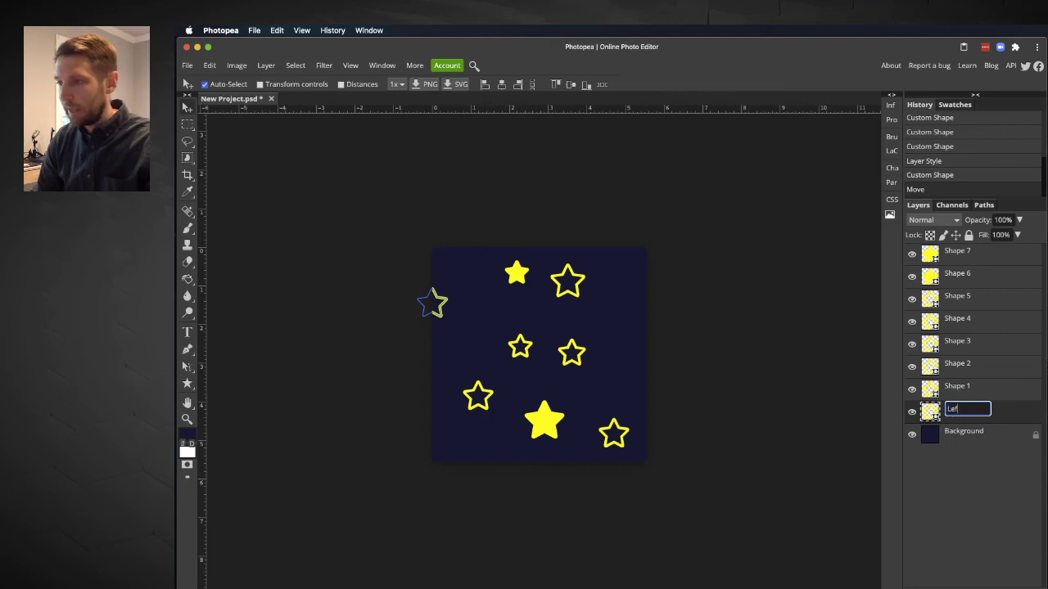
text(t Top)
key(Return)
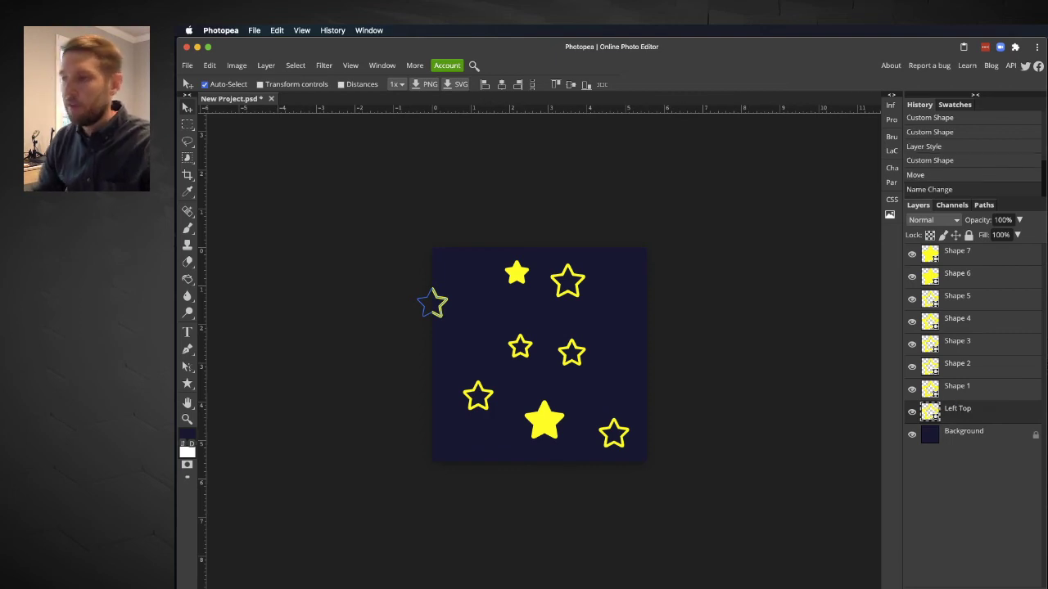
Step: Duplicate the Left Top star layer and move the copy straight across until it straddles the canvas's right edge
right_click(987, 414)
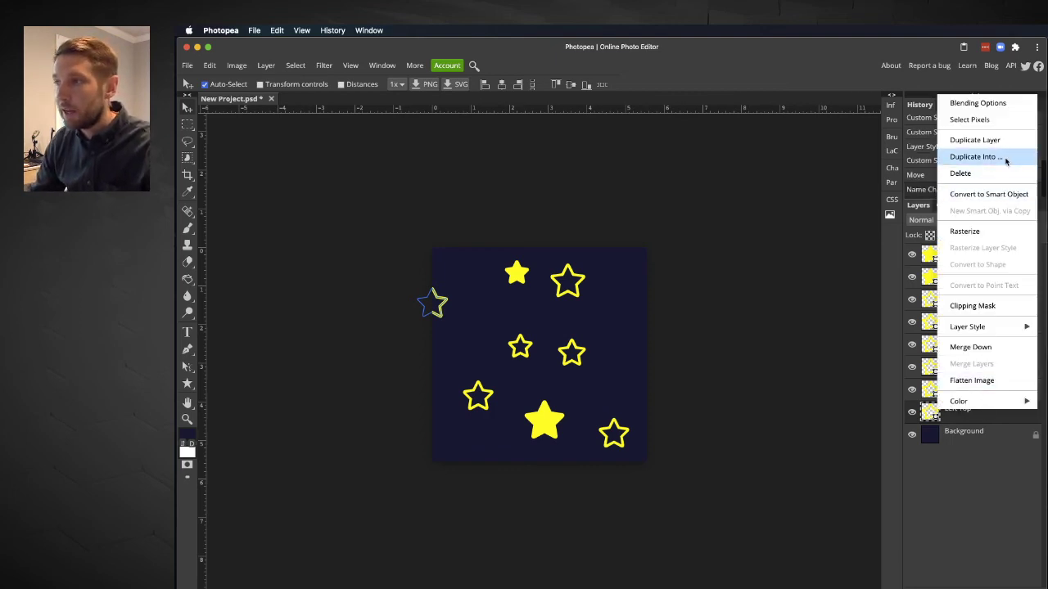
click(996, 142)
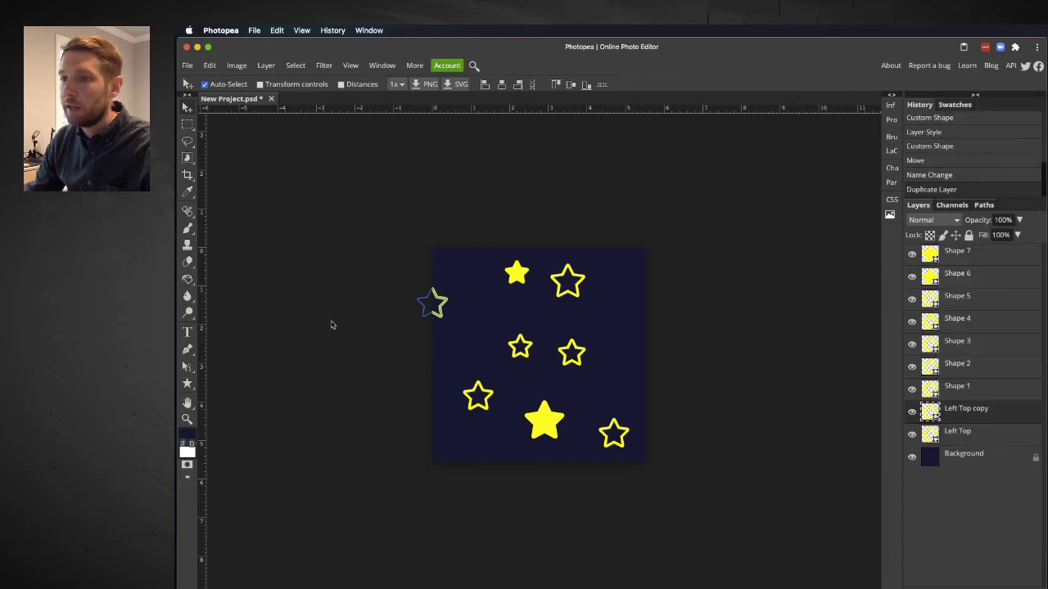
drag(440, 303, 655, 301)
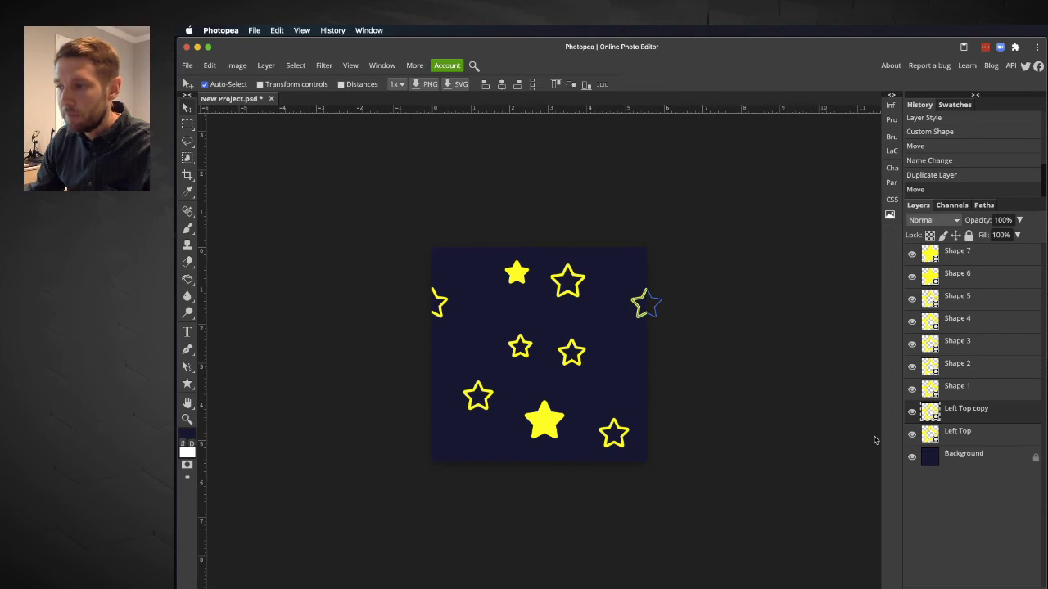
Step: Rename the duplicated star layer as Right Top
double_click(977, 411)
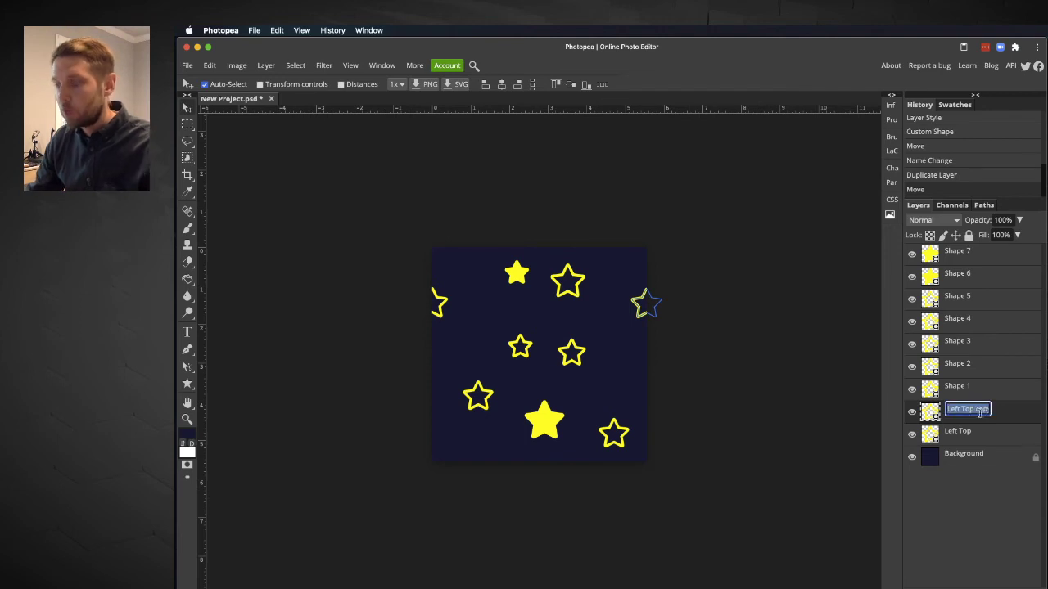
text(Right Top)
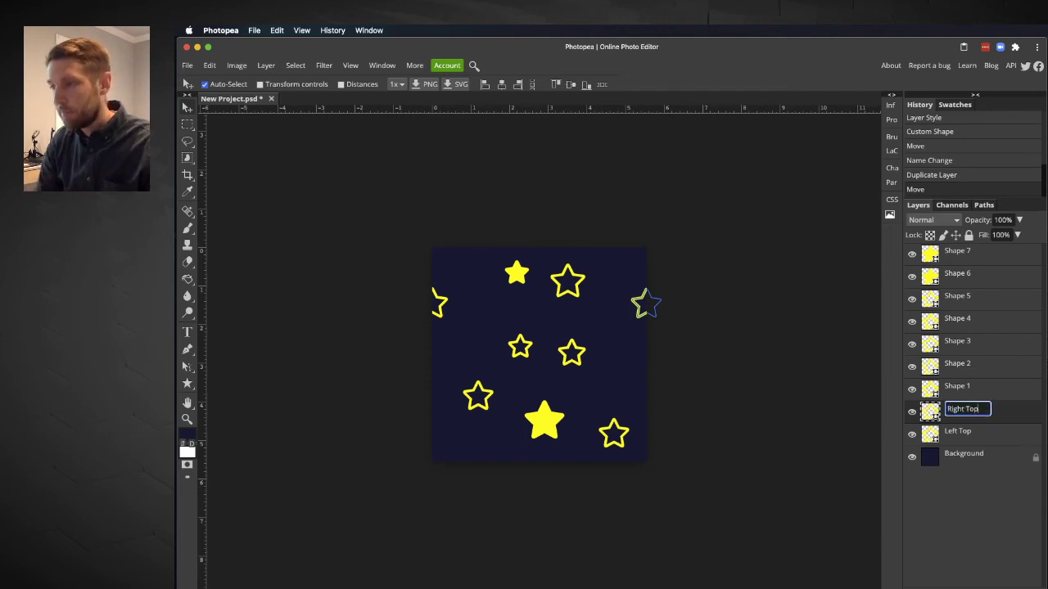
key(Return)
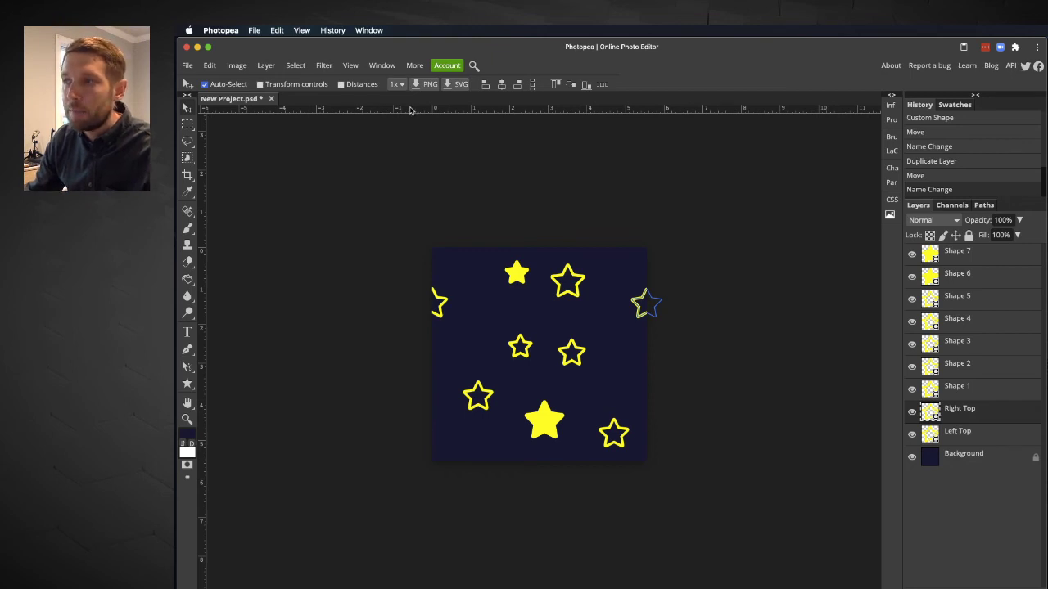
Step: Add a horizontal guide and position it at the upper tip of the Left Top star
drag(411, 112, 433, 290)
scroll(432, 290, up, 2)
scroll(431, 234, left, 5)
scroll(430, 234, up, 2)
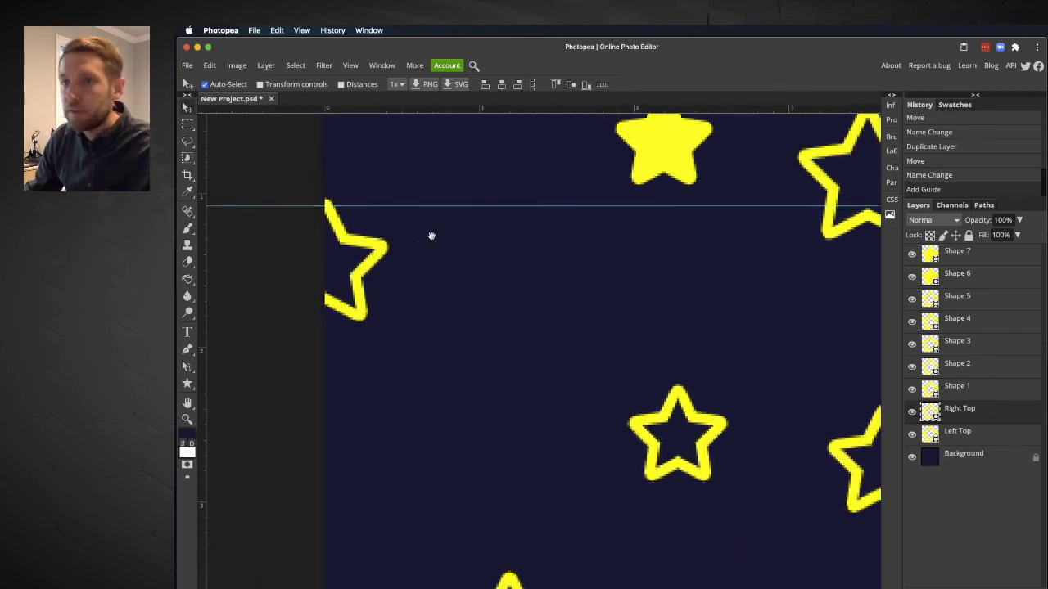
drag(498, 248, 492, 240)
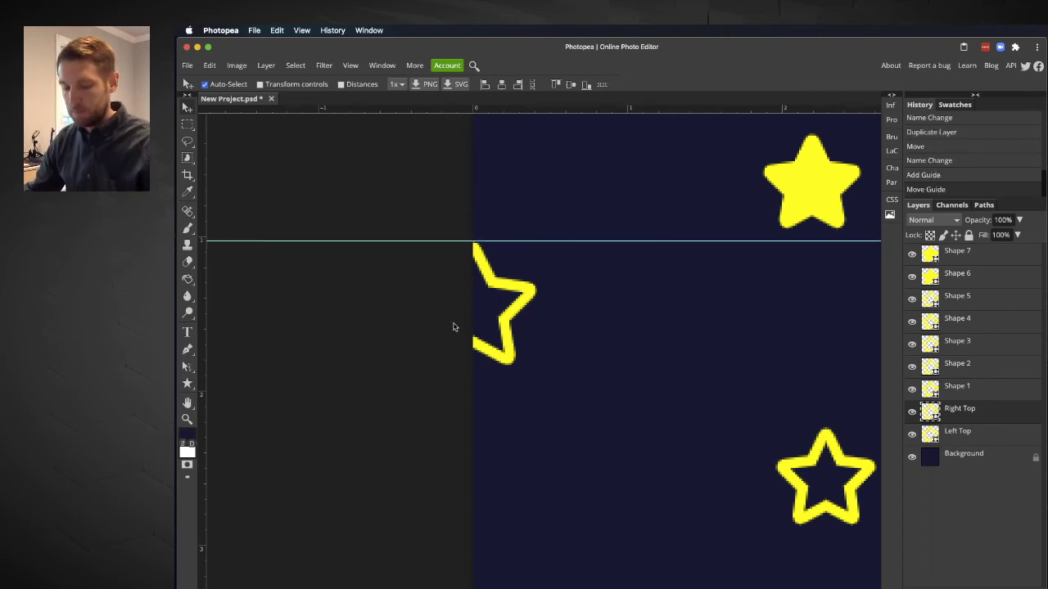
Step: Shift the Right Top star slightly right so its upper tip is centered on the canvas's right edge
key(super+0)
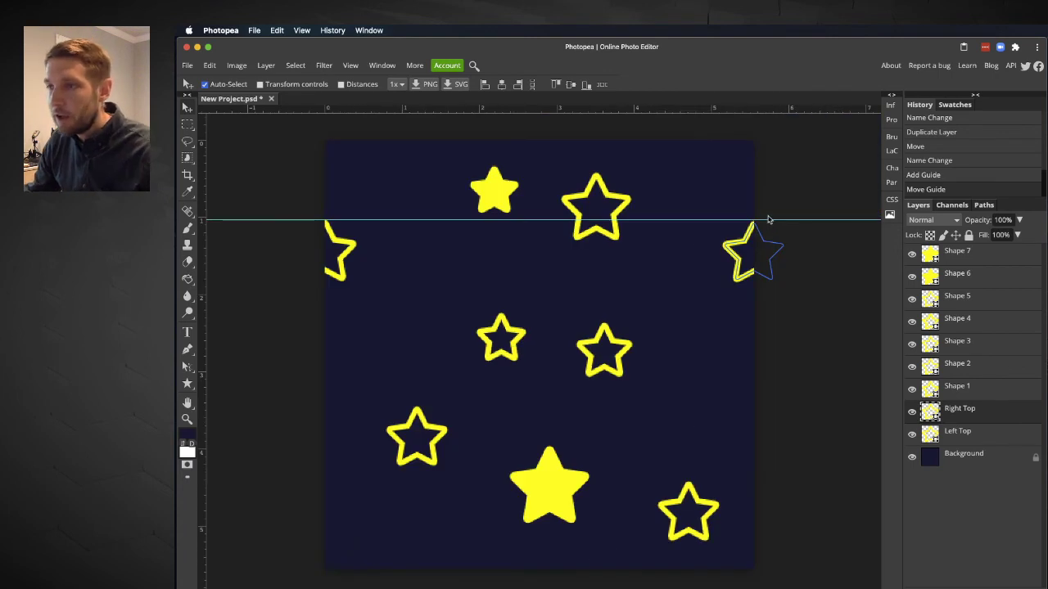
scroll(768, 219, up, 10)
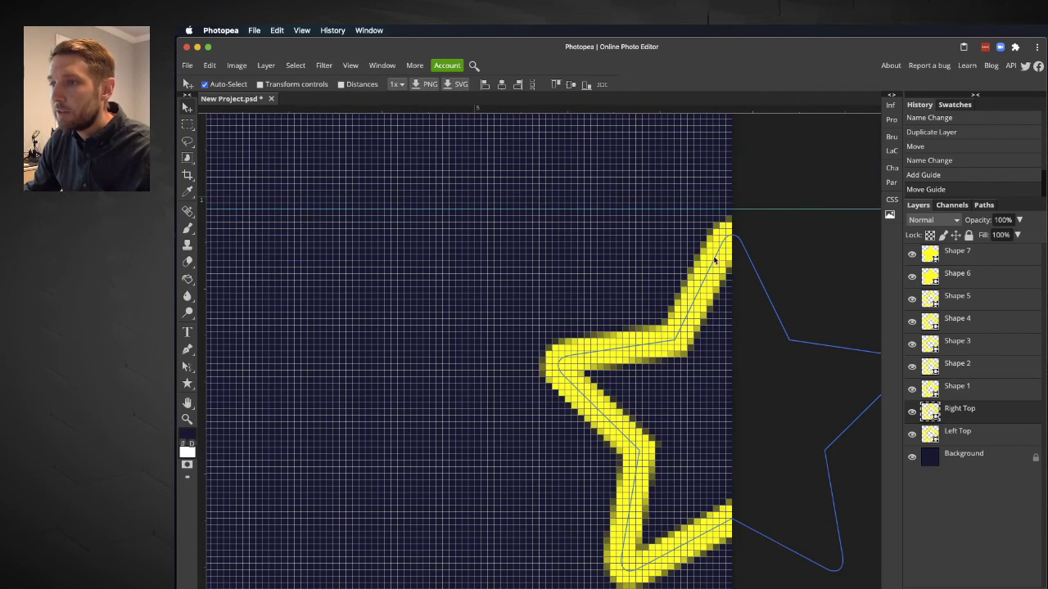
drag(716, 256, 728, 256)
scroll(729, 256, down, 10)
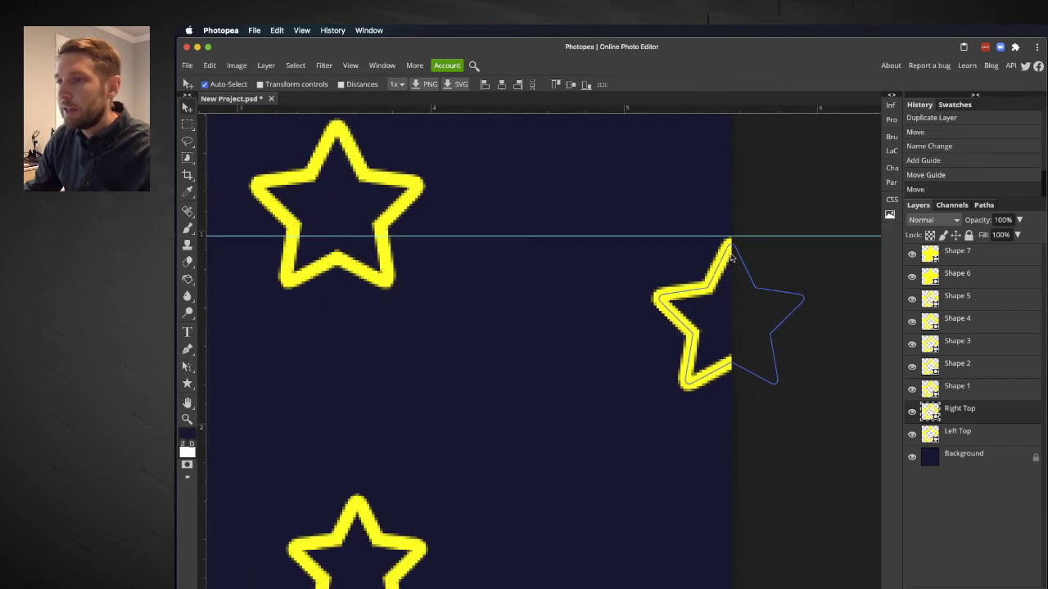
scroll(731, 257, down, 5)
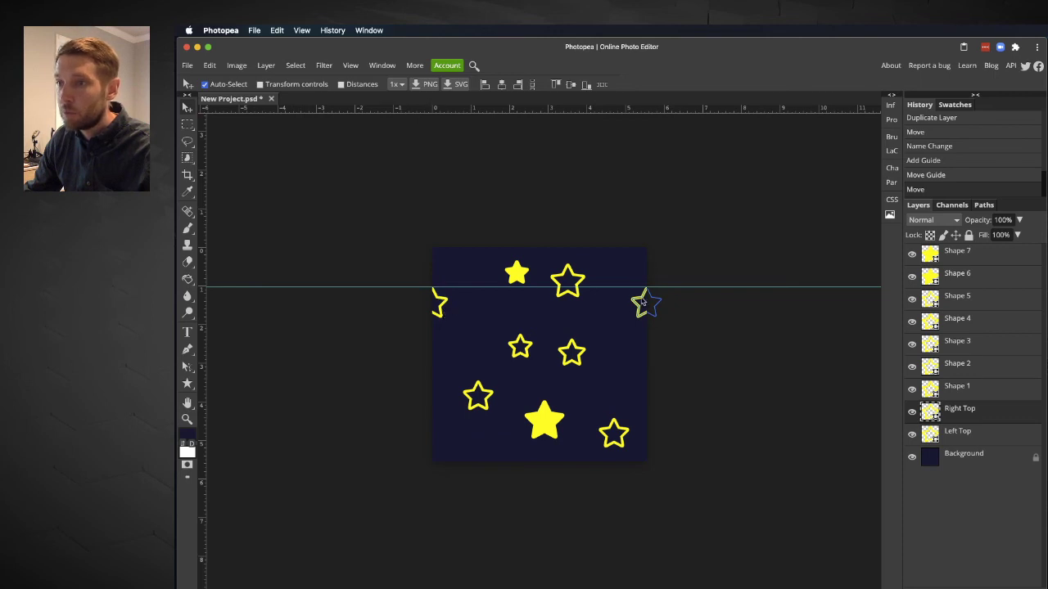
click(724, 343)
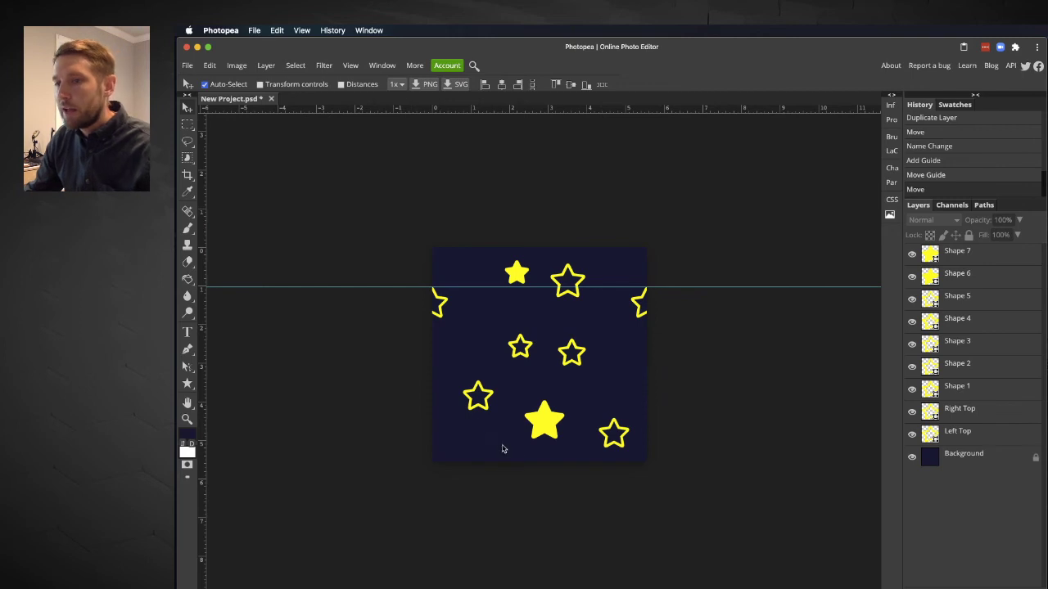
Step: Duplicate the small solid star and move the copy so it straddles the canvas's top edge toward the right
click(519, 276)
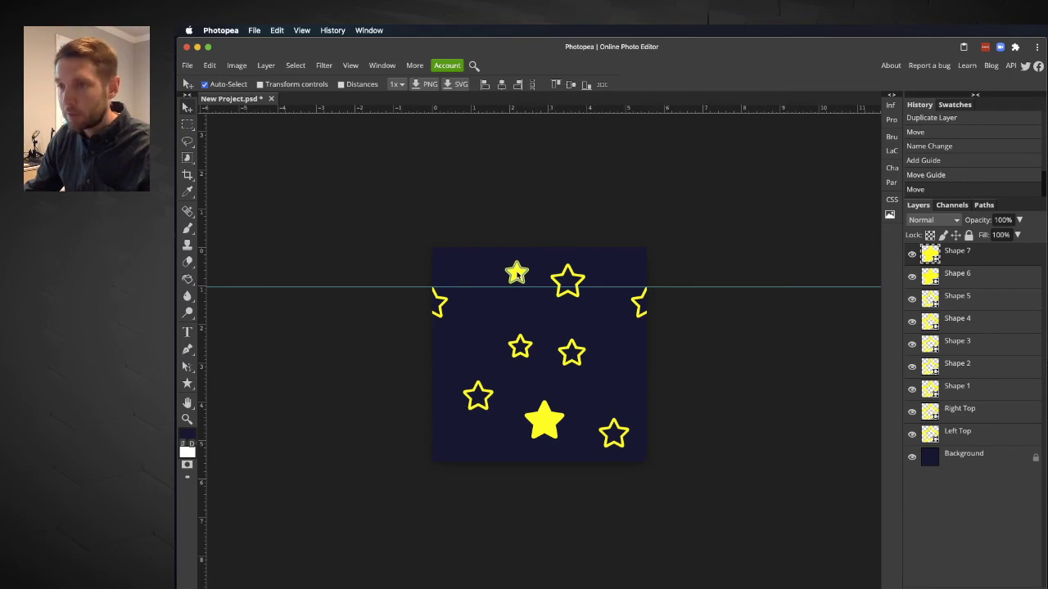
drag(516, 273, 472, 269)
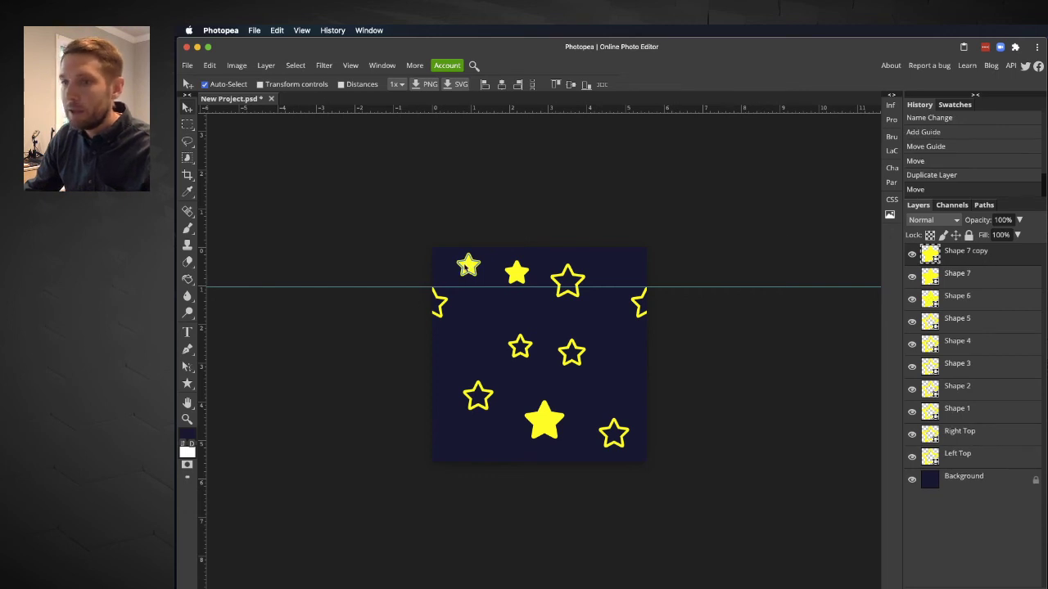
drag(467, 268, 605, 253)
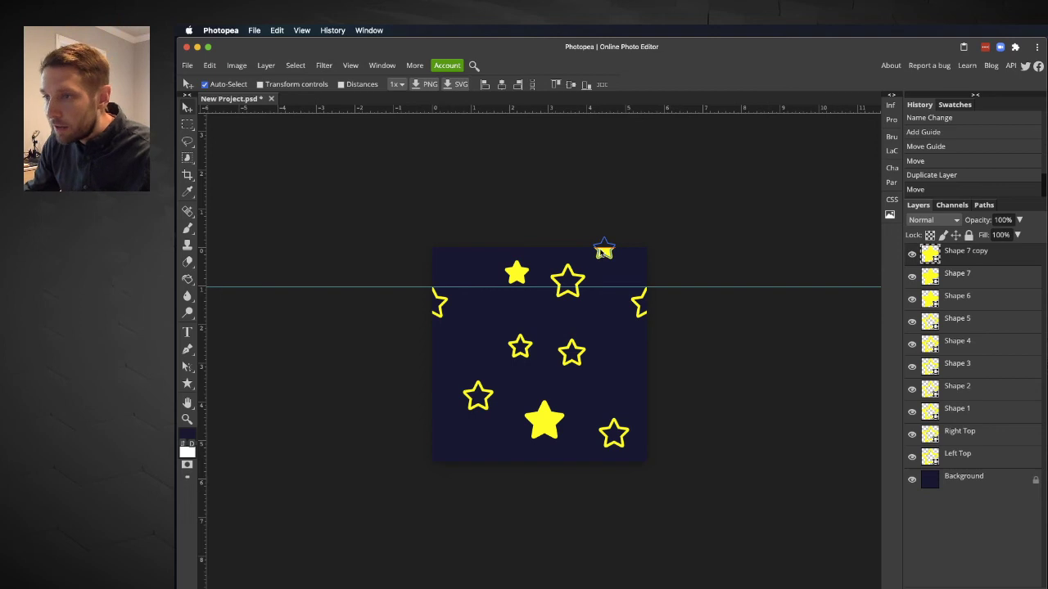
scroll(601, 248, up, 5)
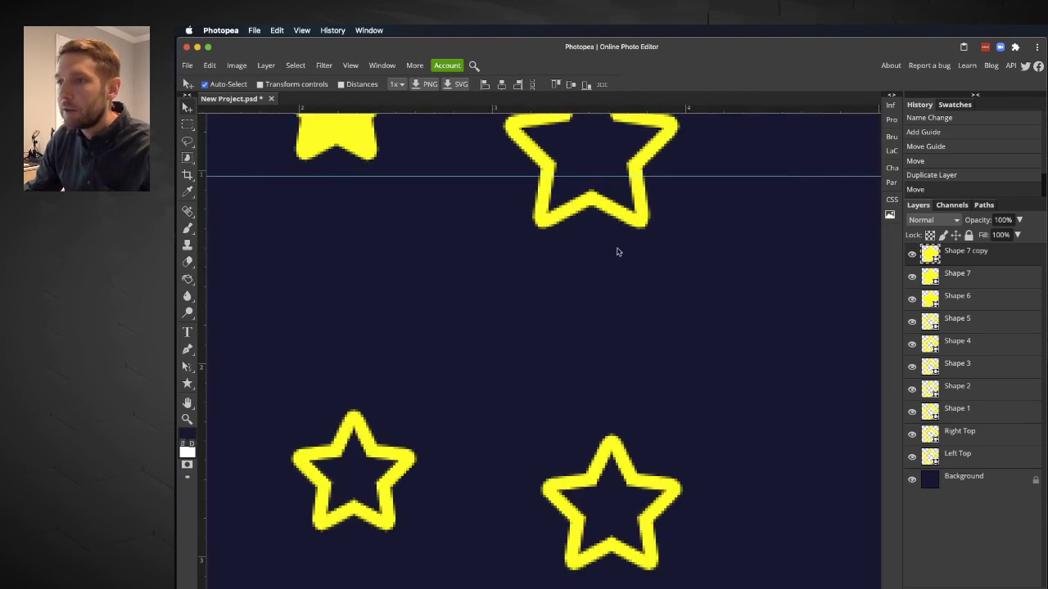
scroll(619, 262, up, 5)
mouse_move(762, 259)
mouse_down()
mouse_move(761, 288)
mouse_move(762, 249)
mouse_up()
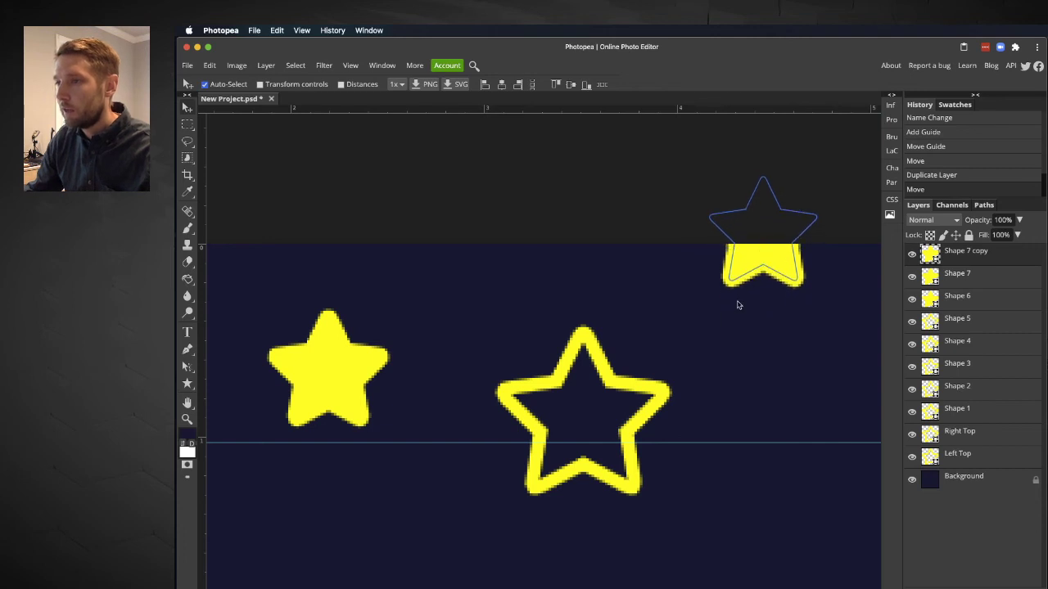
scroll(737, 305, down, 1)
scroll(734, 303, down, 3)
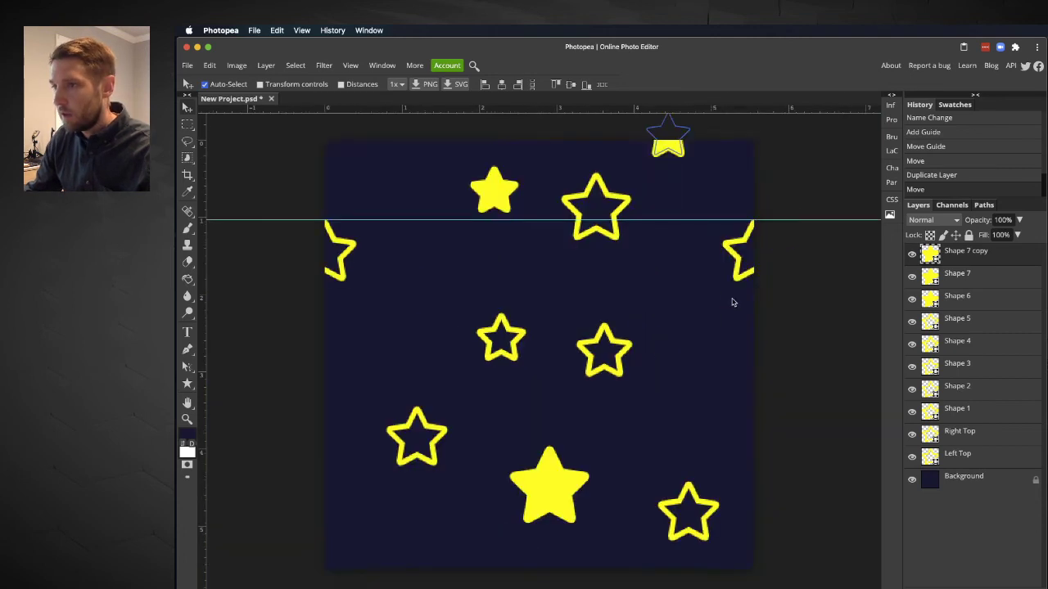
scroll(639, 262, up, 2)
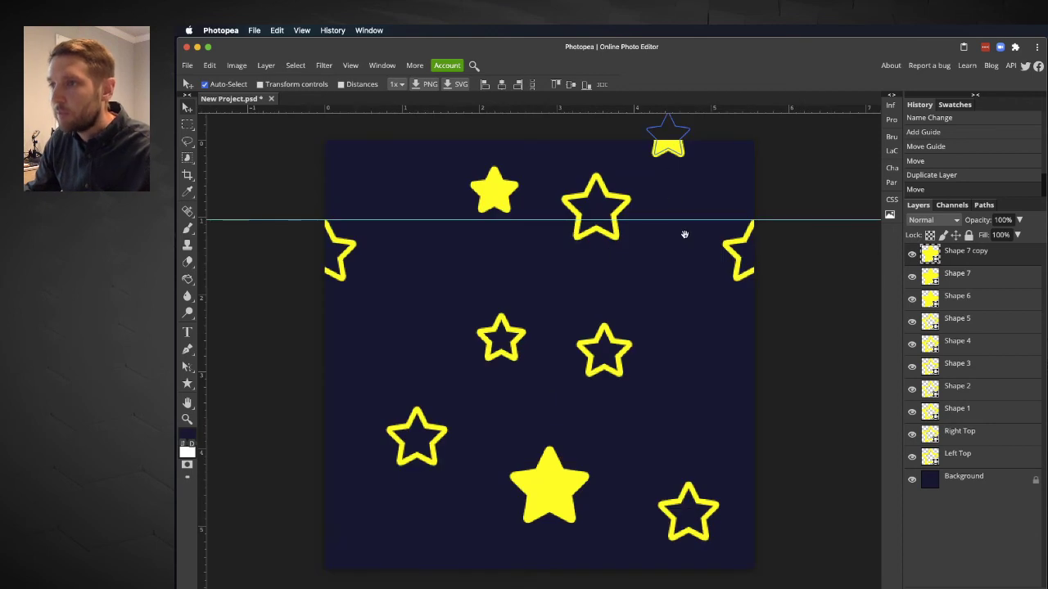
drag(671, 144, 672, 150)
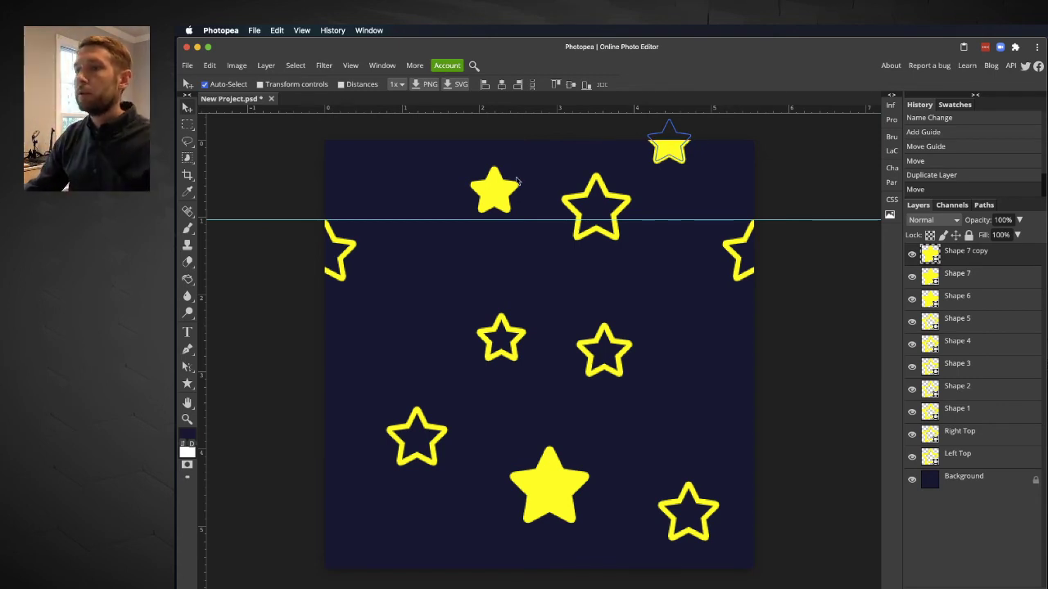
Step: Add a vertical guide through the center of the star on the top edge and rename its layer Top Right Full
drag(204, 166, 674, 147)
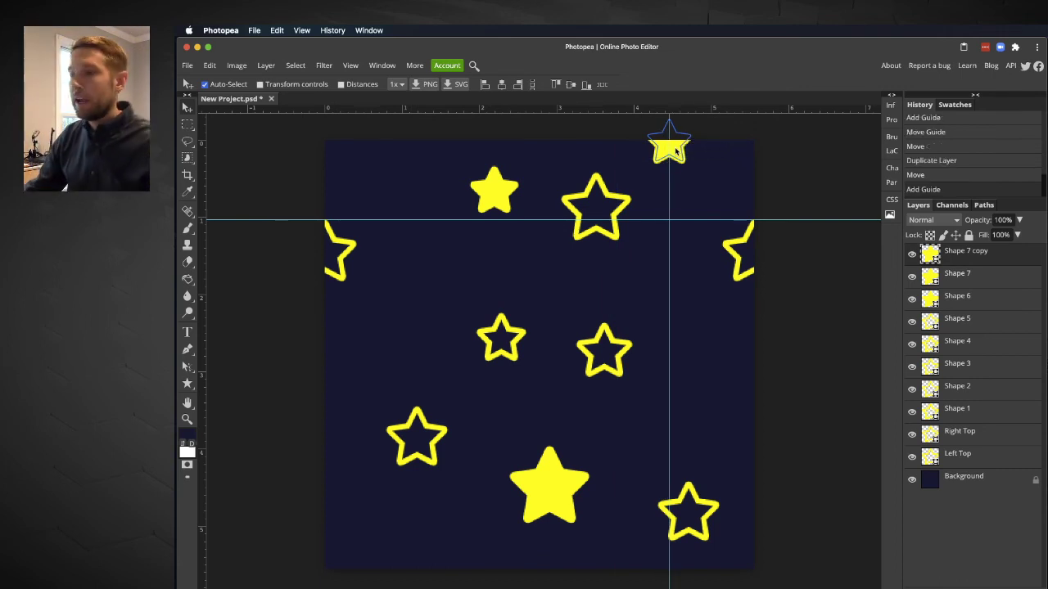
double_click(968, 252)
text(Top Right Fil)
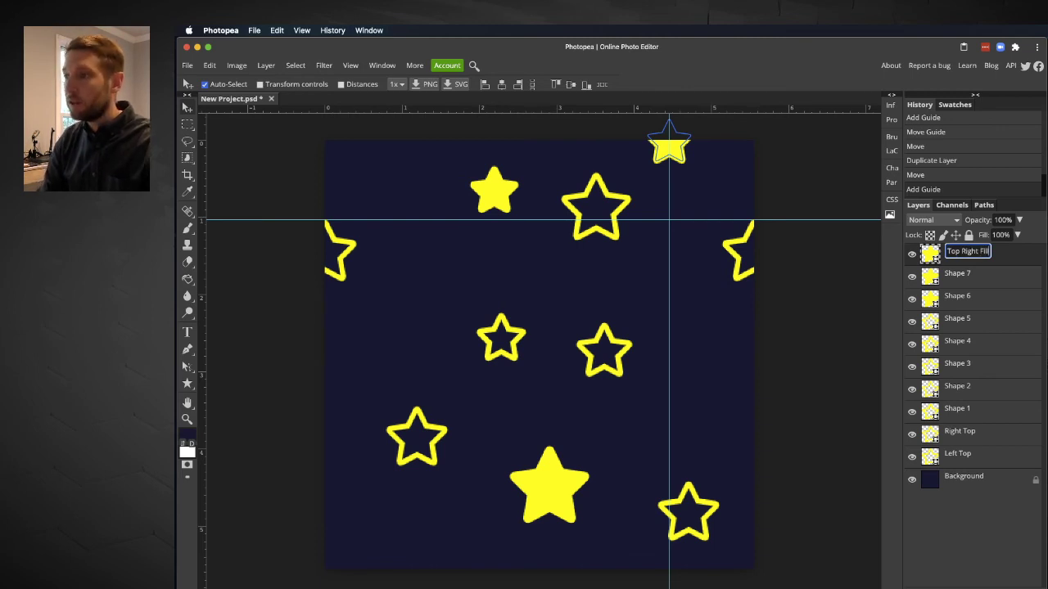
key(BackSpace)
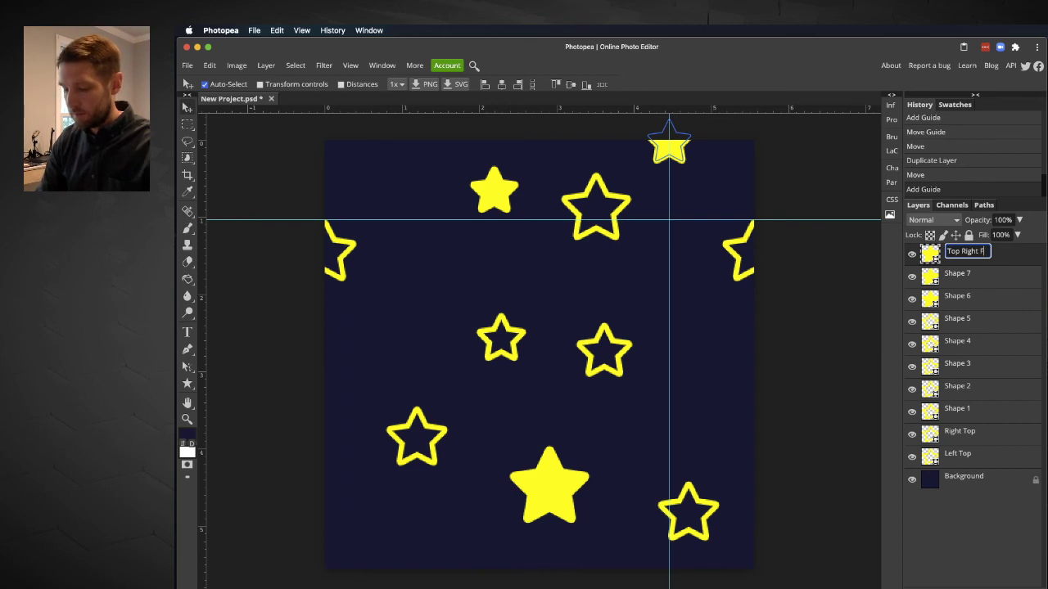
text(ll)
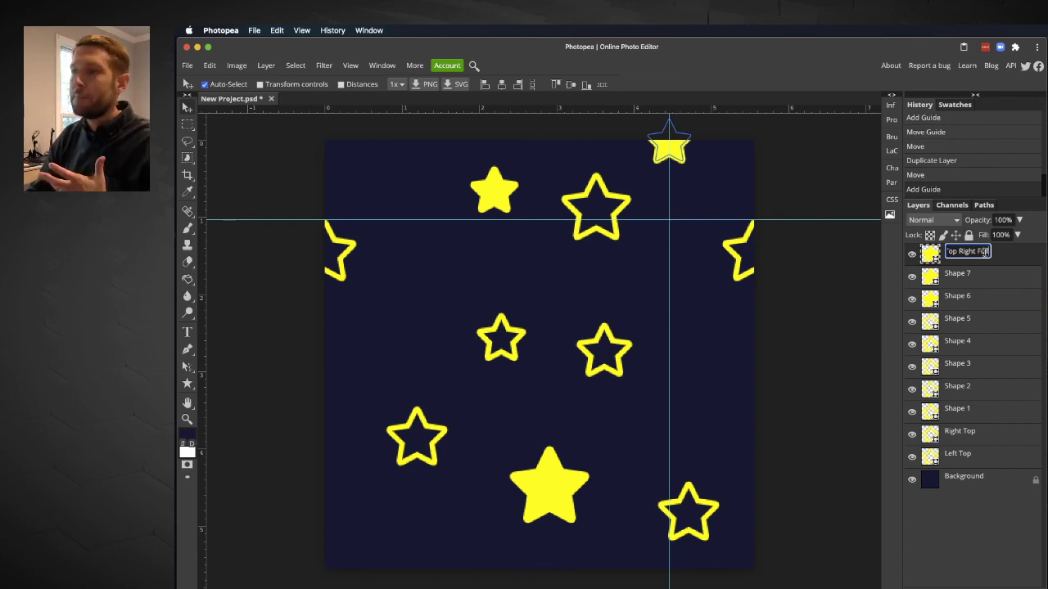
key(Return)
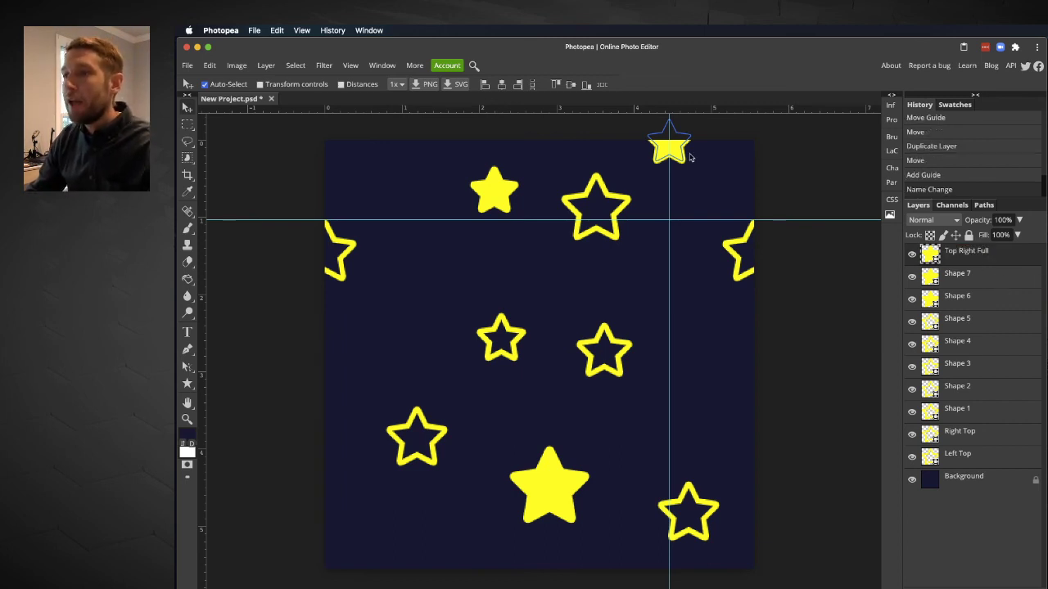
Step: Duplicate the Top Right Full star and move the copy straight down along the vertical guide until it straddles the canvas's bottom edge
drag(675, 142, 677, 576)
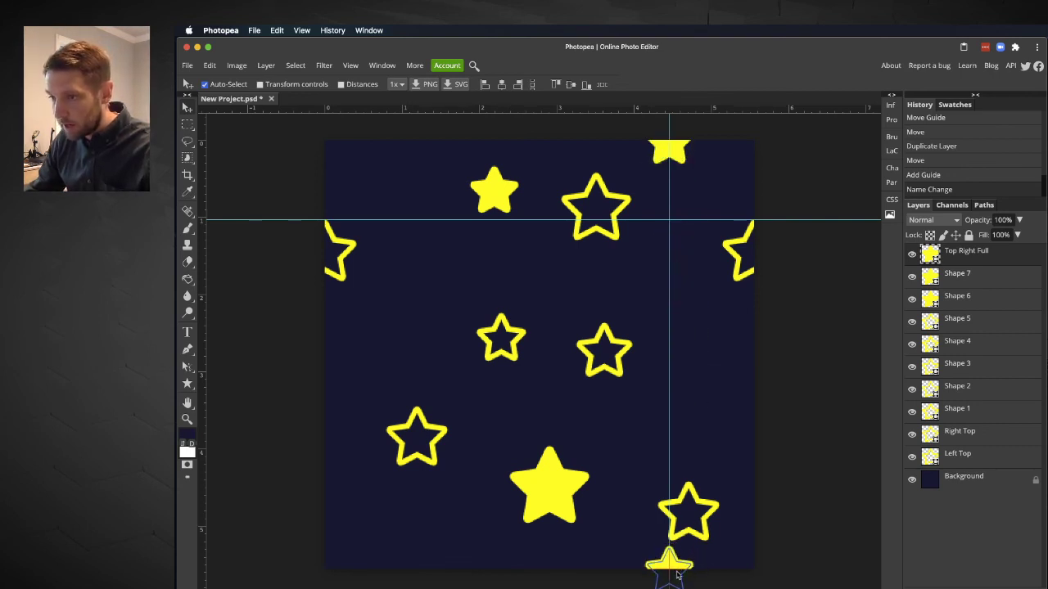
drag(673, 573, 672, 572)
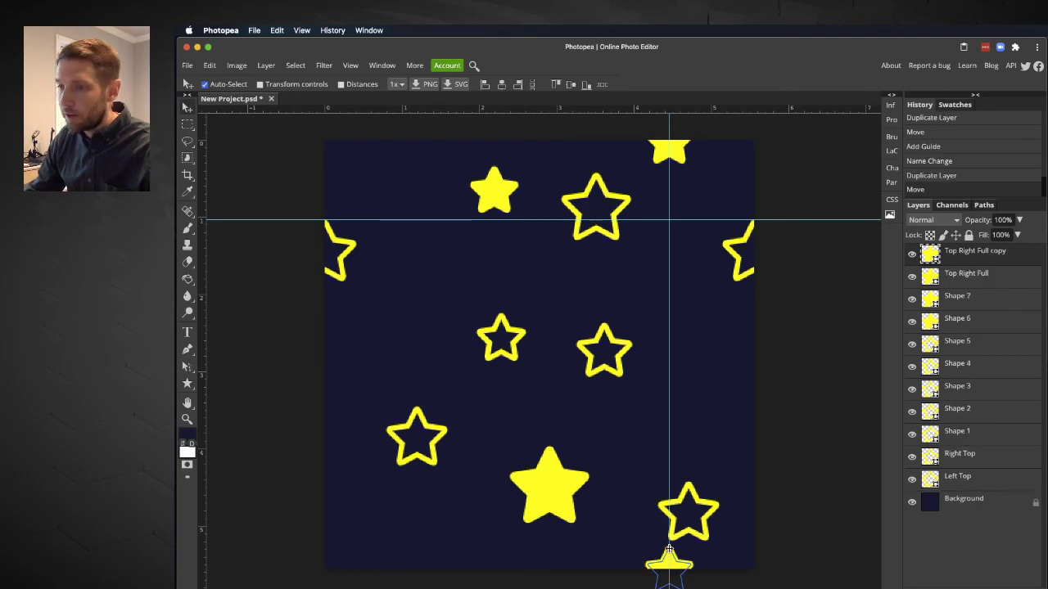
Step: Even out the spacing by moving the lower-right outlined star up, the lower-left one down and left, and the small center-left one left
drag(692, 515, 718, 453)
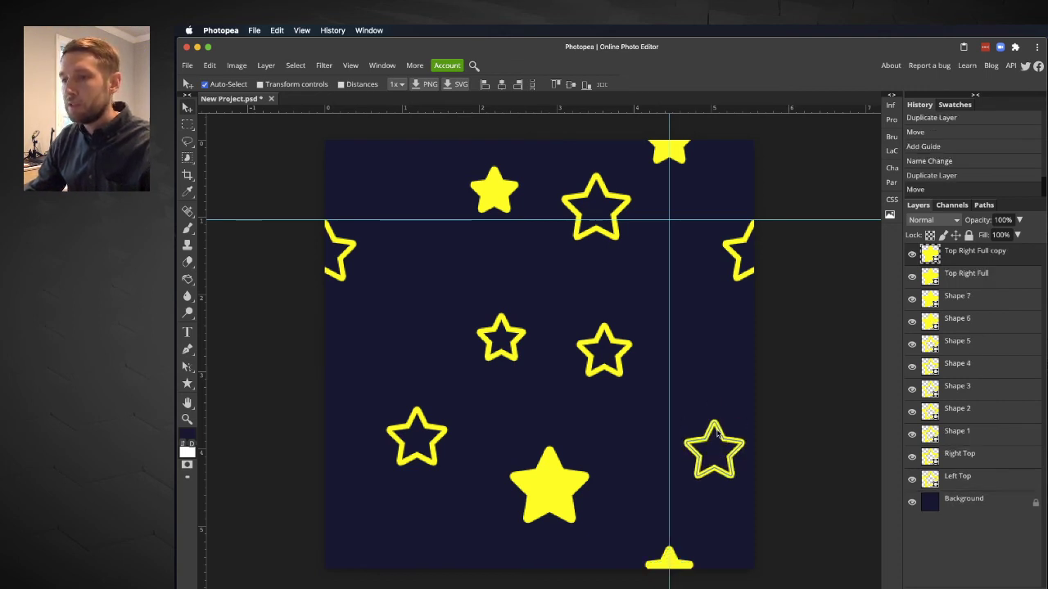
click(402, 518)
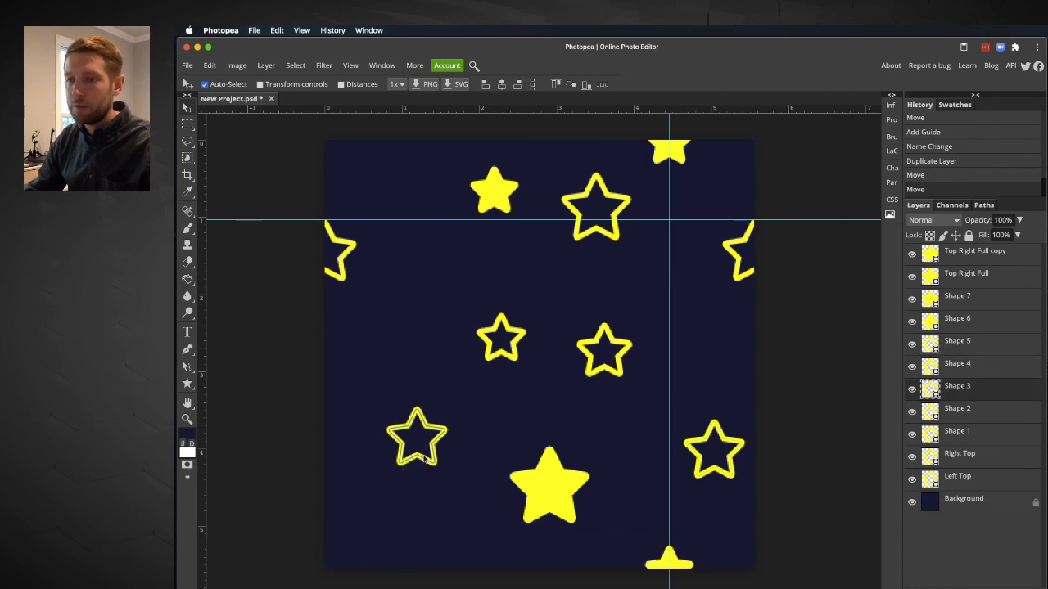
drag(394, 494, 393, 494)
click(508, 356)
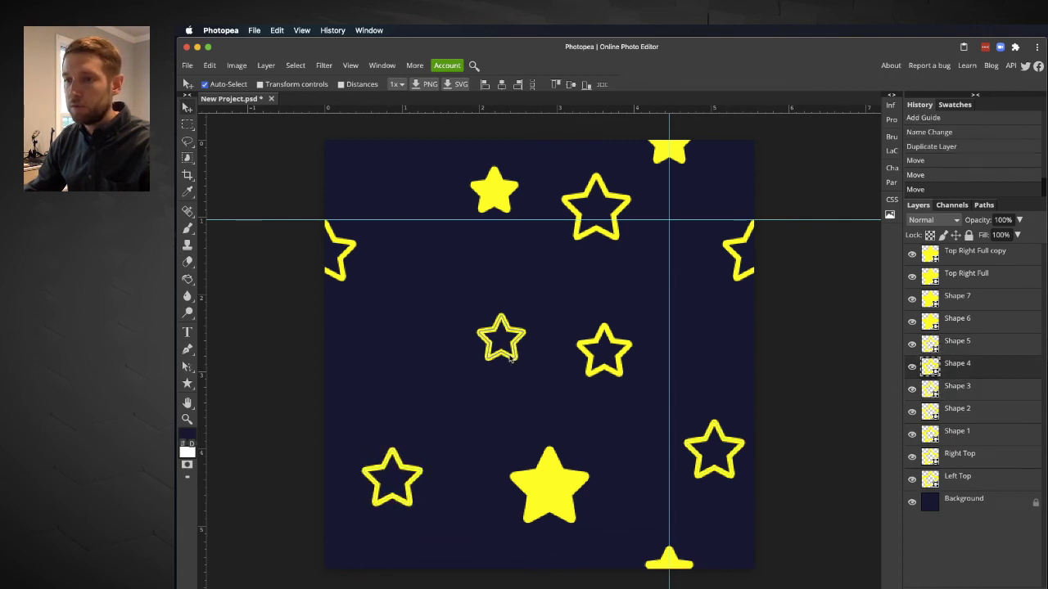
drag(482, 366, 434, 384)
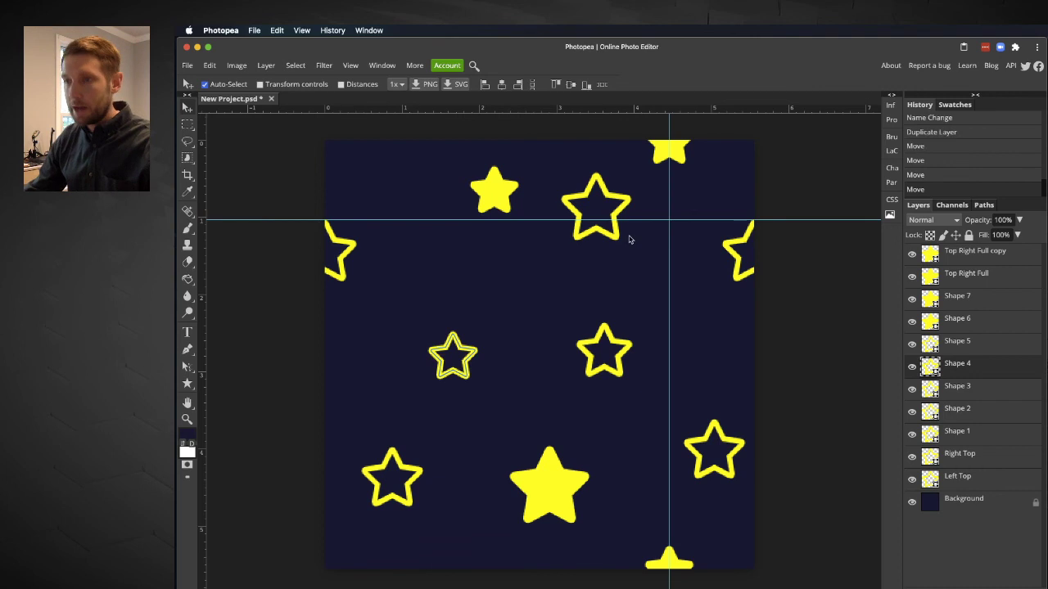
Step: Remove the horizontal and vertical guides from the canvas
drag(526, 219, 549, 111)
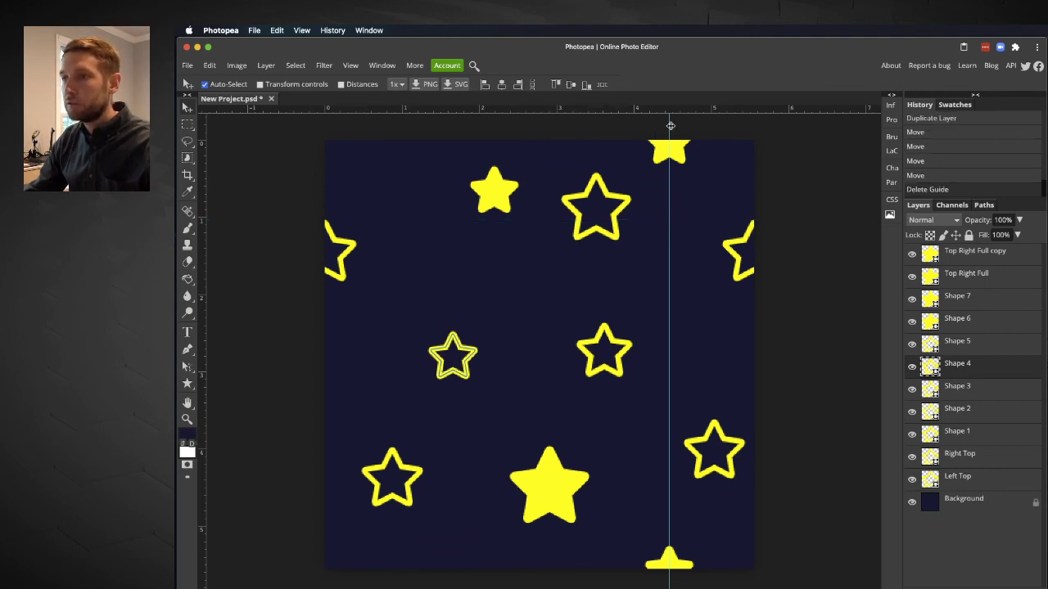
drag(671, 126, 204, 205)
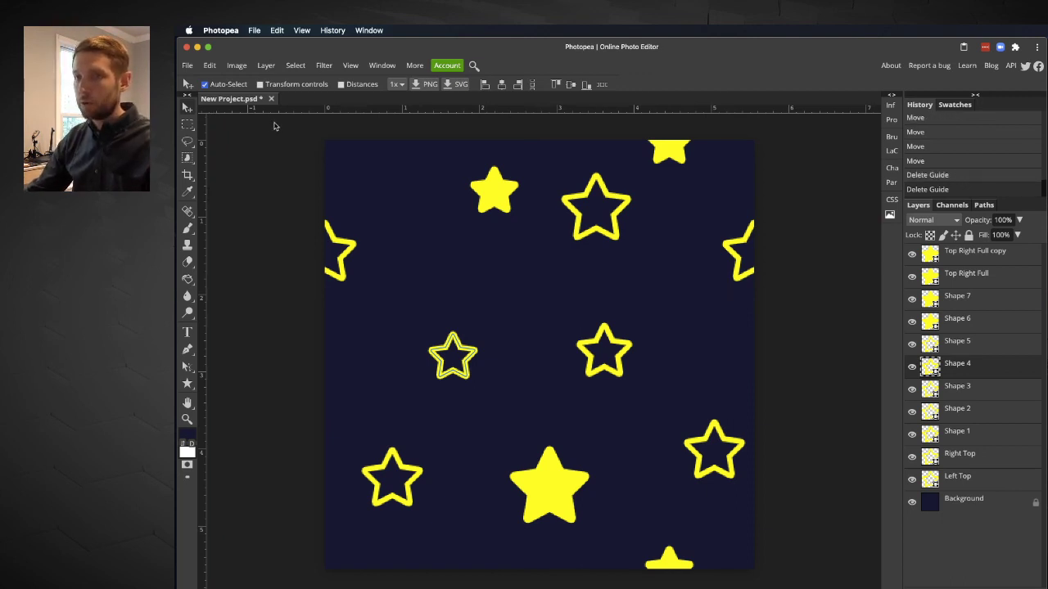
Step: Select the entire canvas and define the star tile as a new pattern
key(super+a)
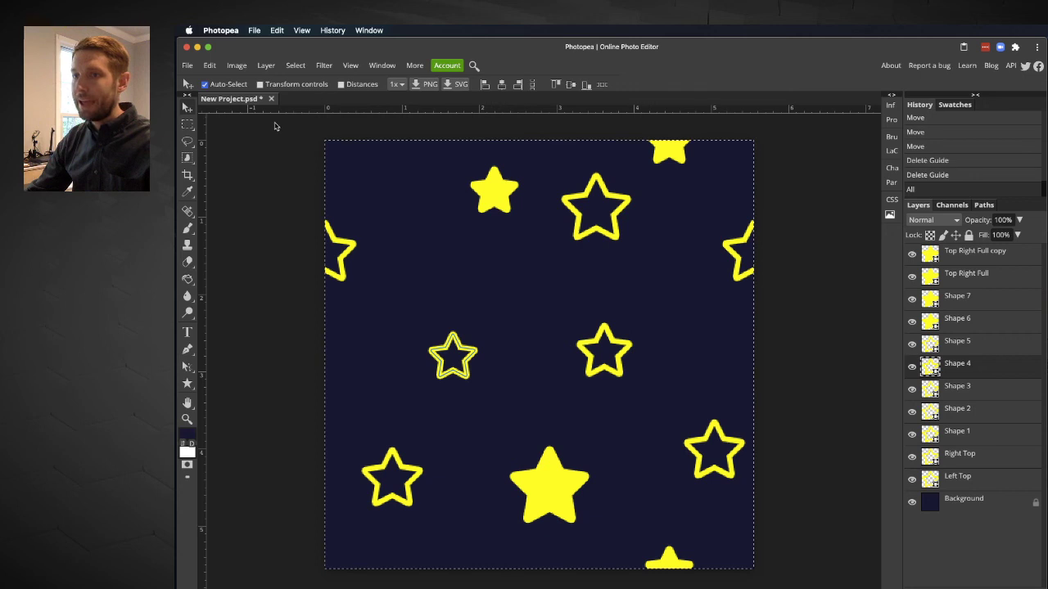
click(210, 67)
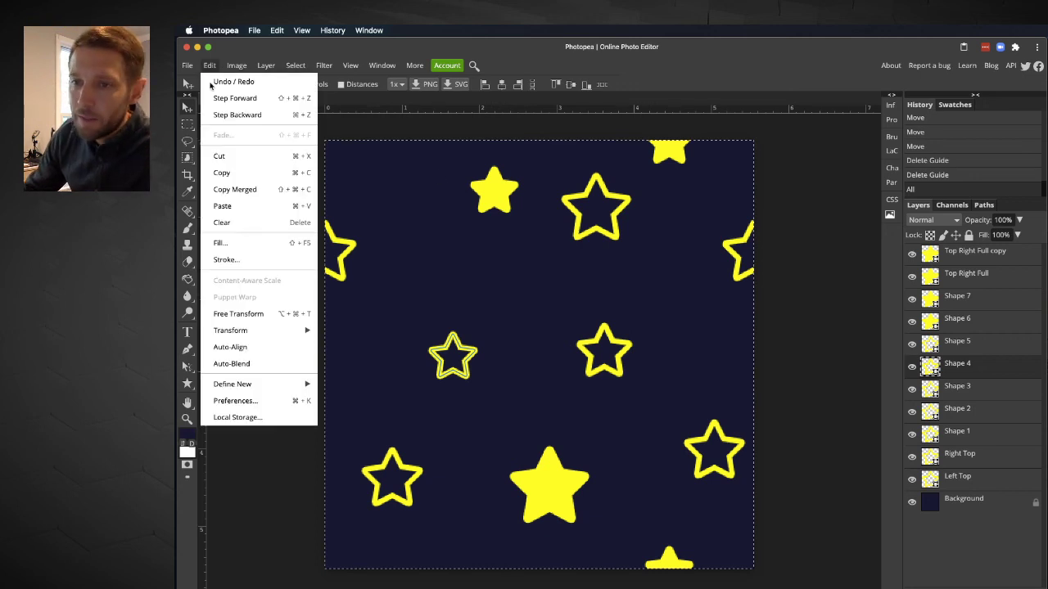
mouse_move(291, 391)
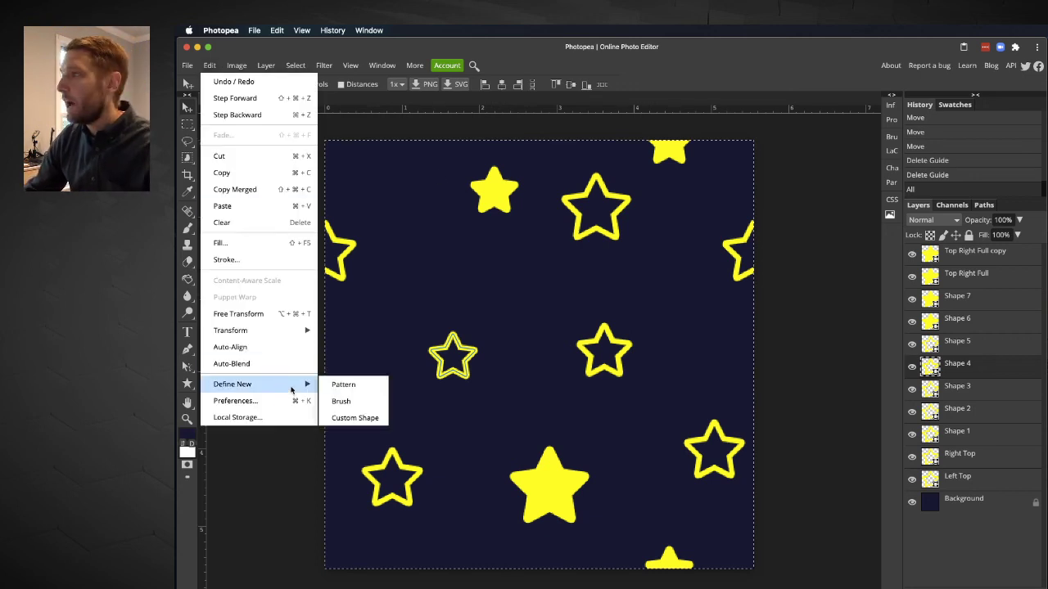
click(342, 385)
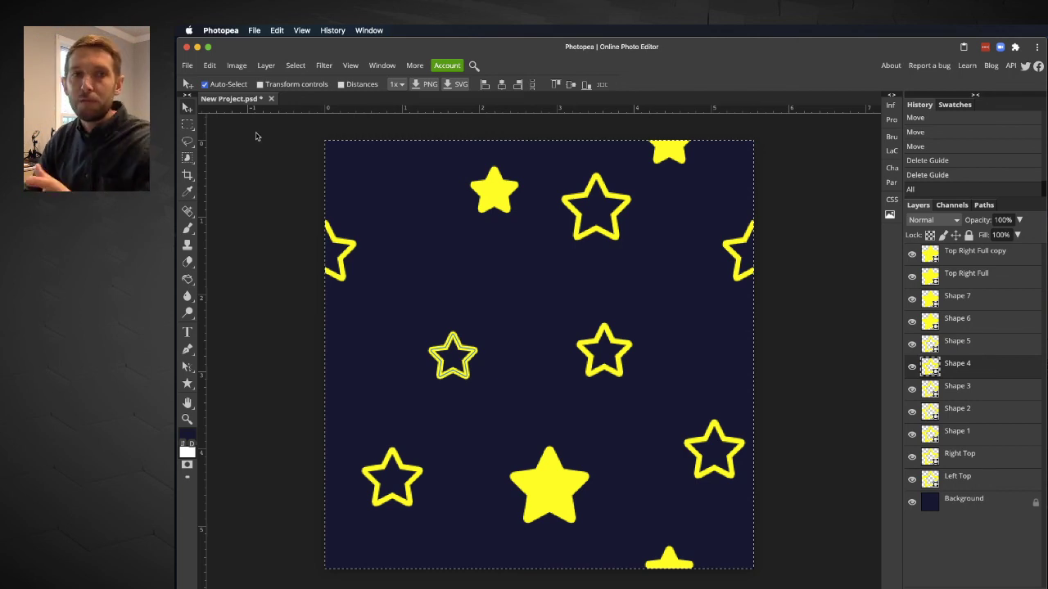
Step: Create a new project from the Instagram preset, 1080 x 1080 px with a white background
click(194, 68)
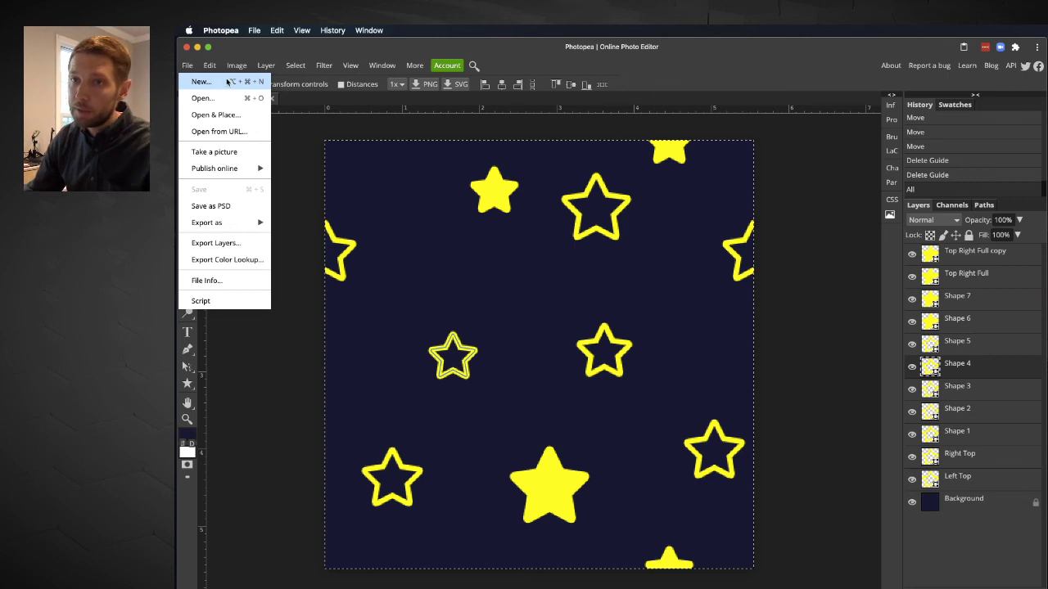
click(212, 85)
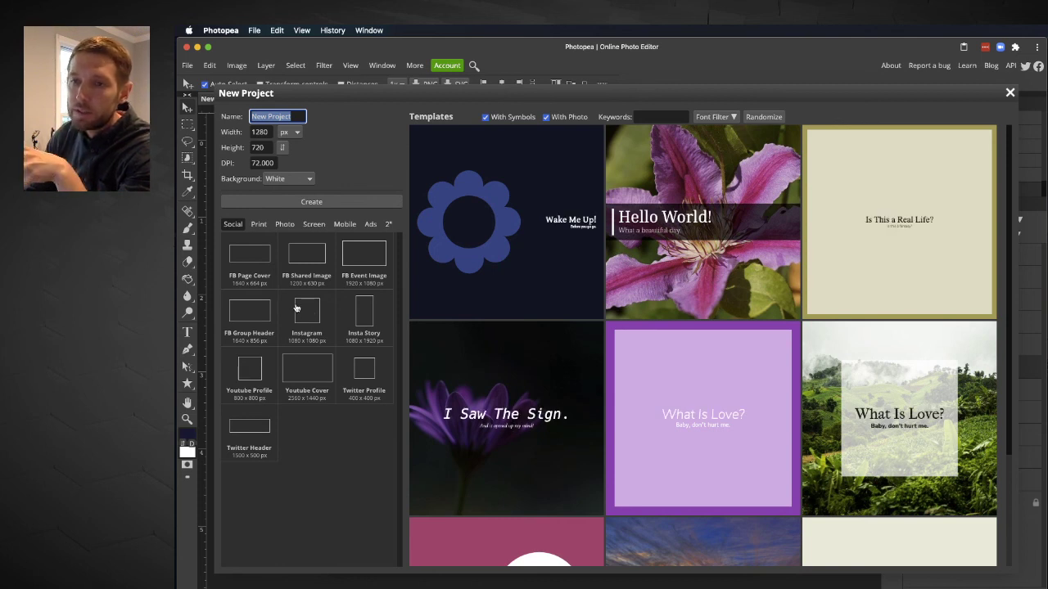
click(314, 312)
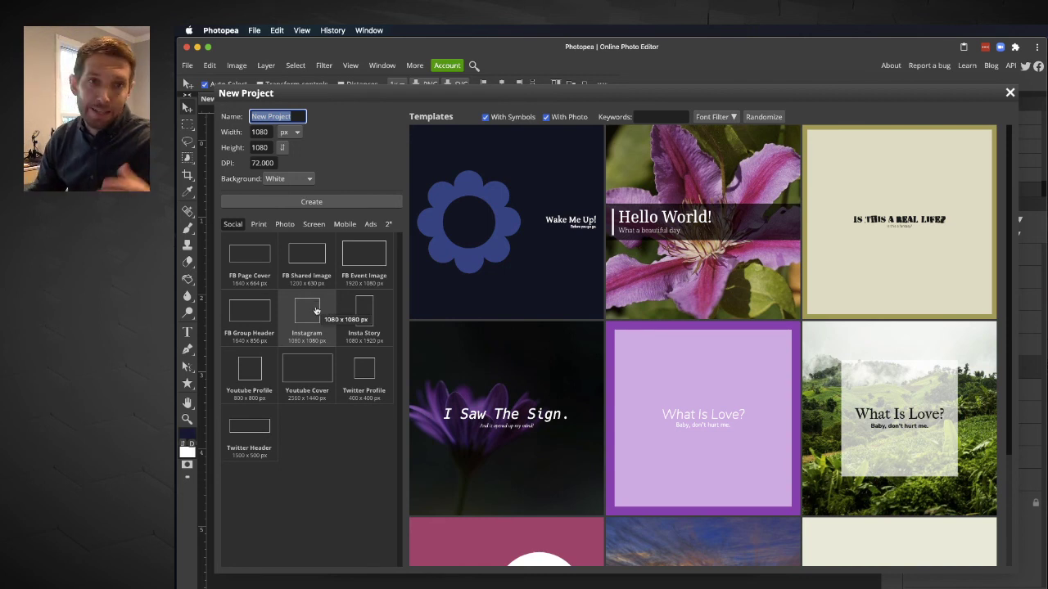
click(341, 202)
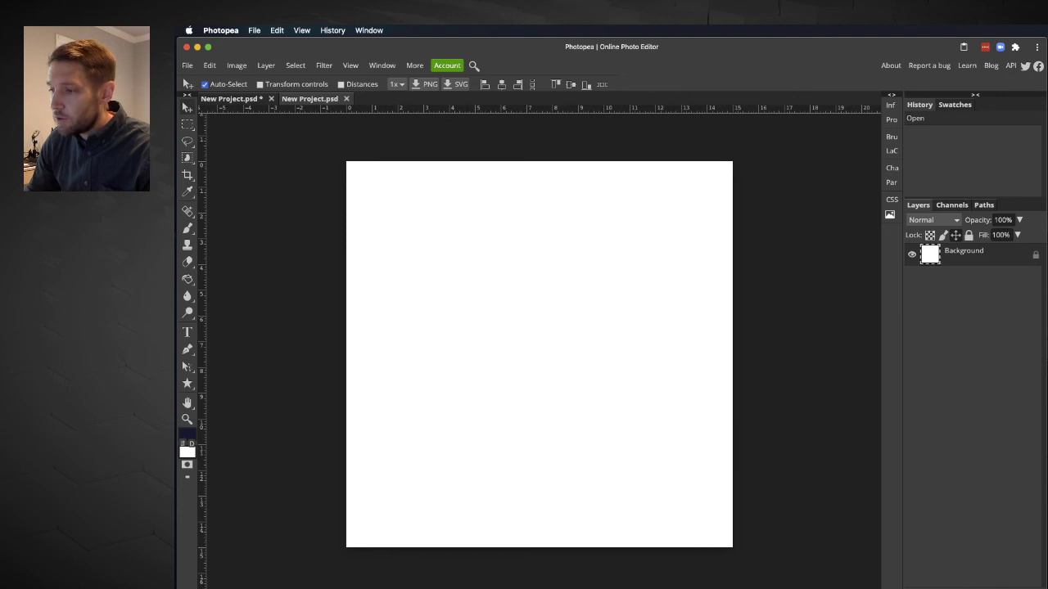
Step: Add a Pattern Overlay to the Background layer using the yellow-star-on-navy pattern
click(938, 586)
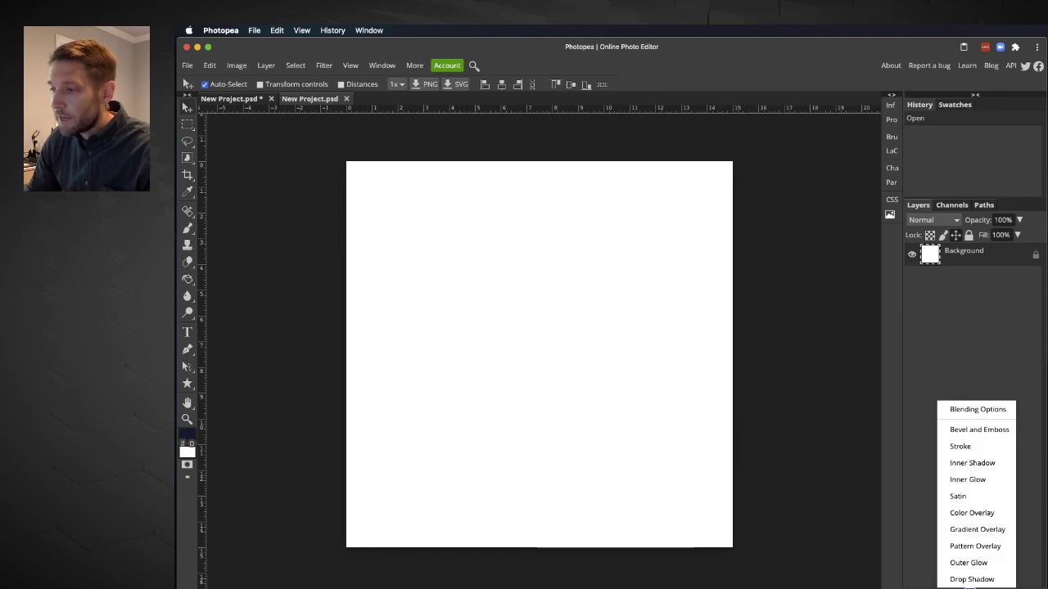
click(971, 546)
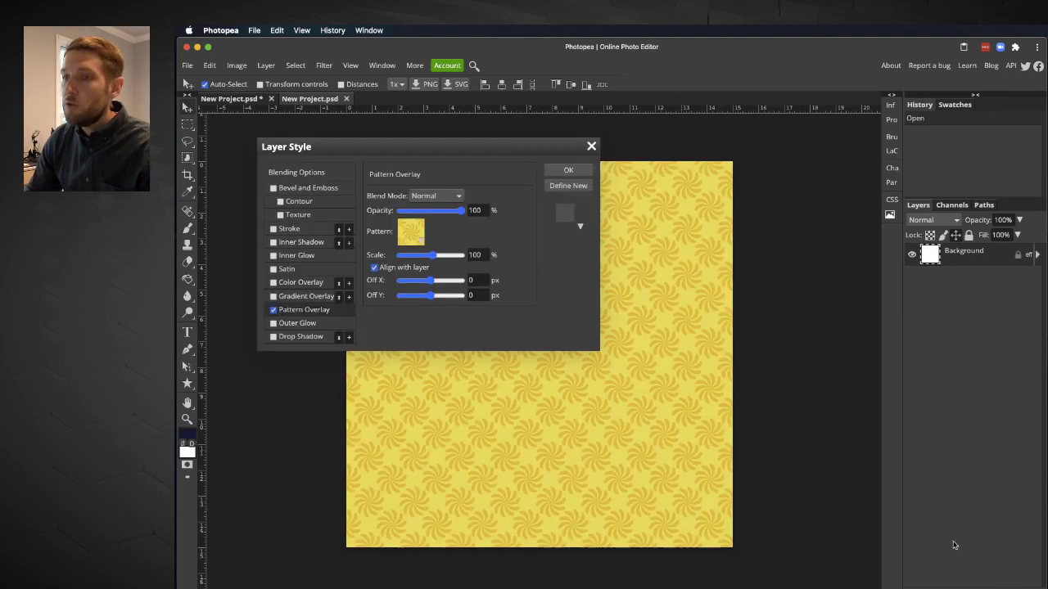
click(409, 235)
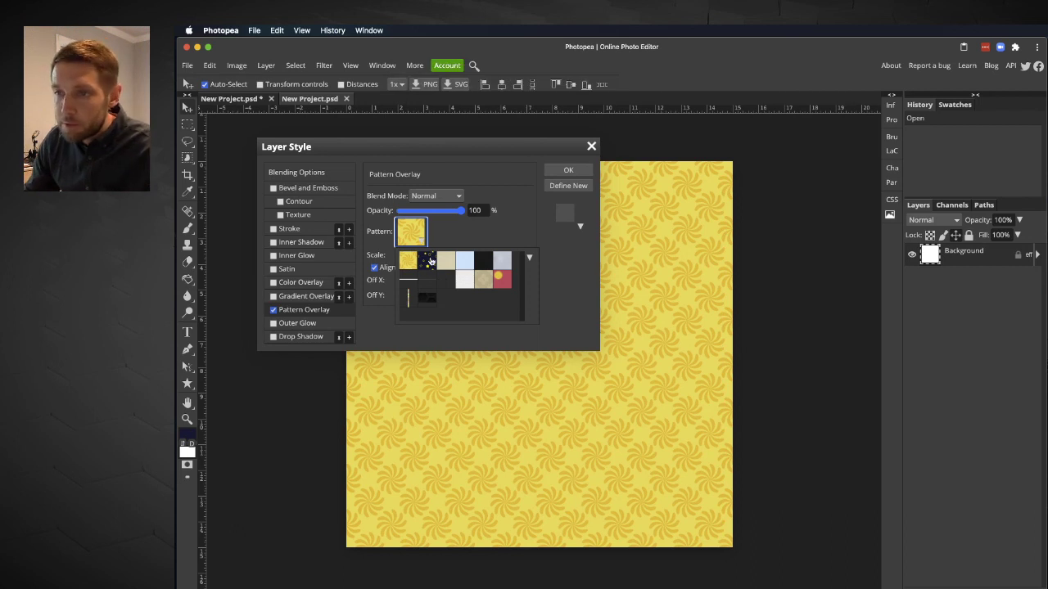
click(427, 261)
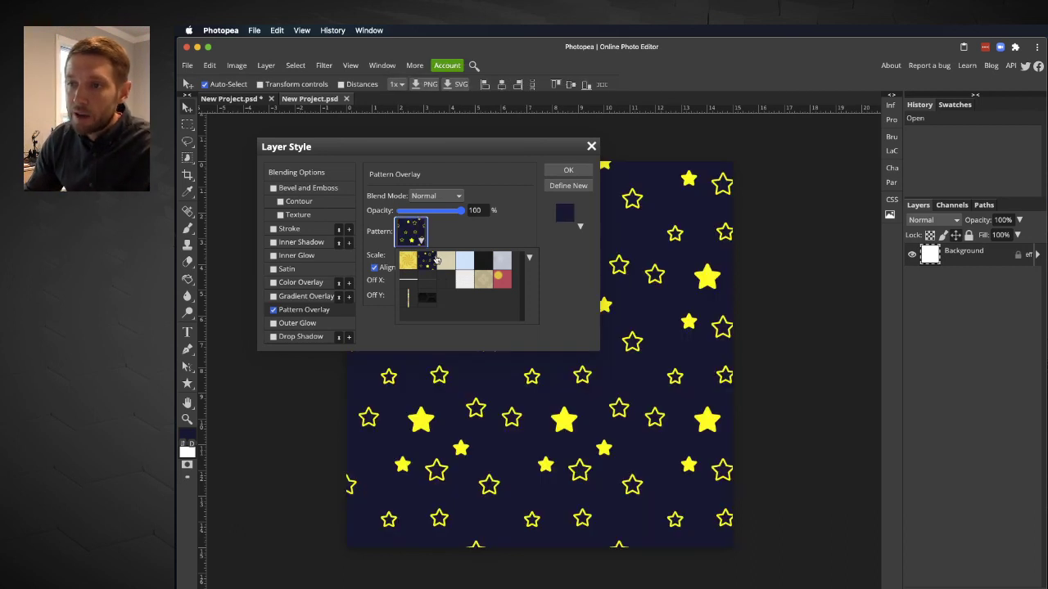
Step: Move the Layer Style dialog off the artwork, scale the star pattern overlay to 63%, and apply the layer style
drag(519, 147, 907, 233)
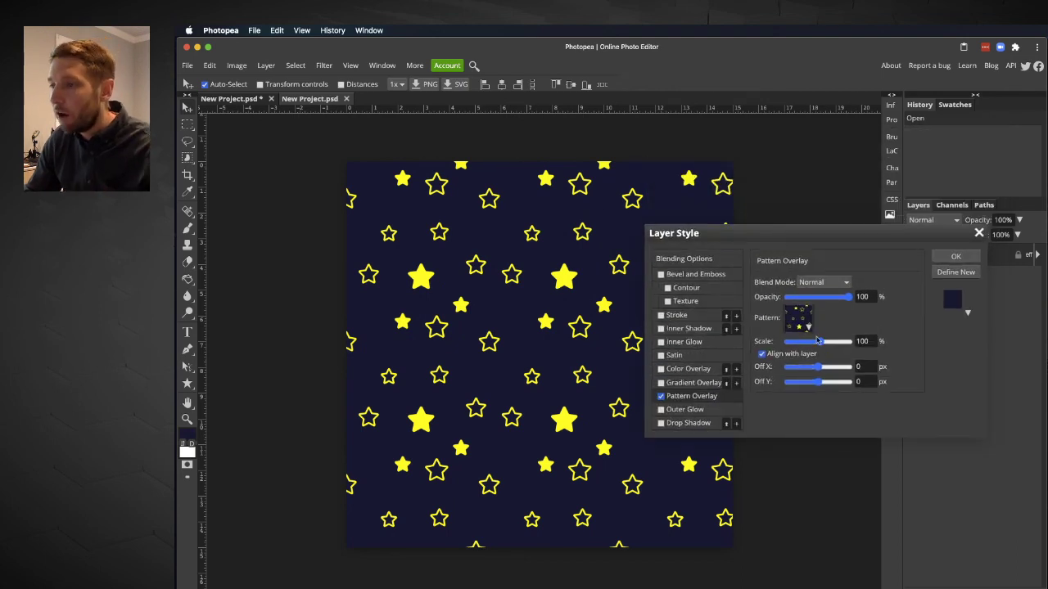
mouse_move(822, 344)
mouse_down()
mouse_move(832, 345)
mouse_move(814, 344)
mouse_up()
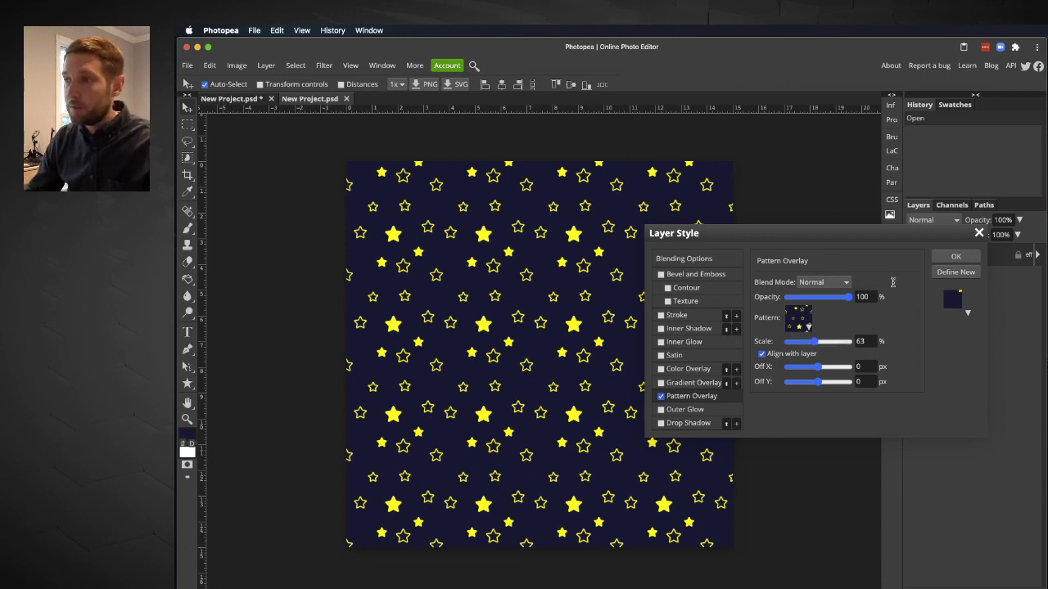
click(955, 258)
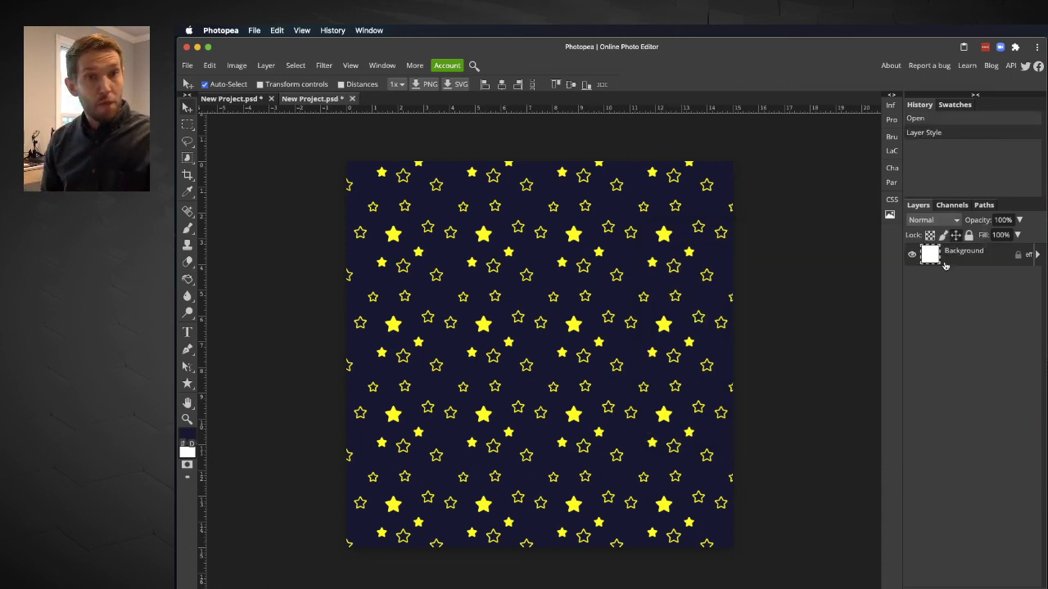